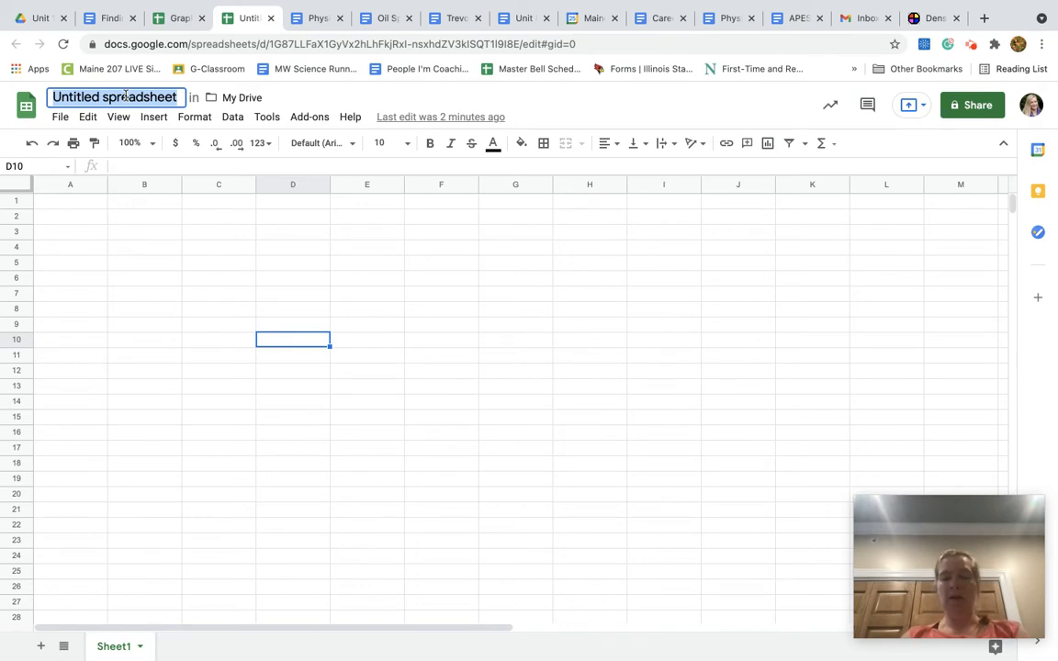
Rename the untitled spreadsheet as "Making a Graph Spreadsheet"
text(Making )
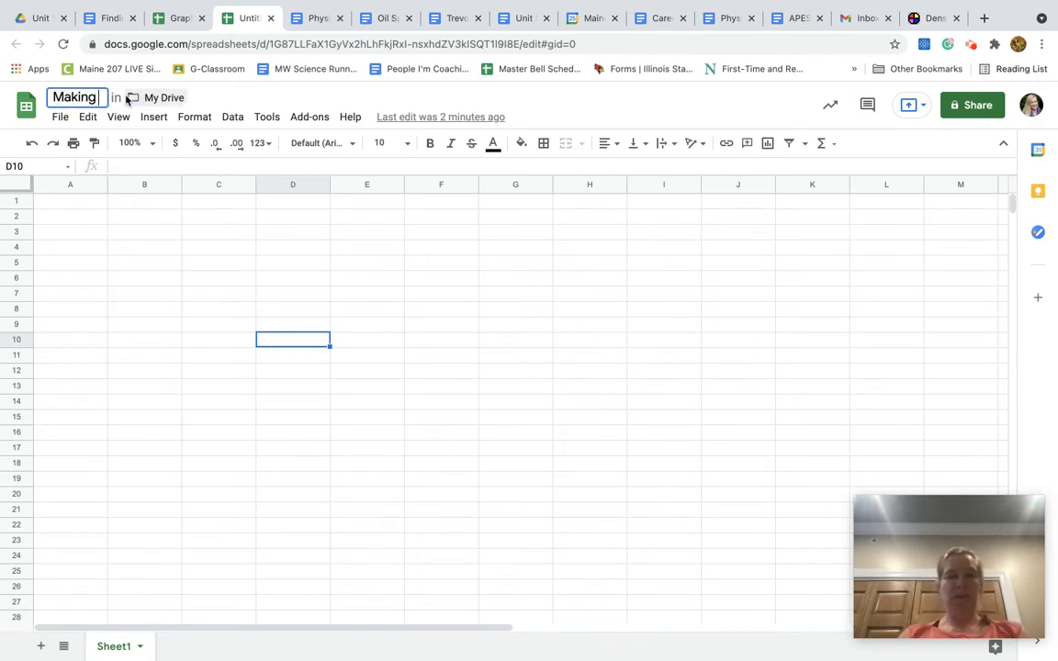
text(a Graph S)
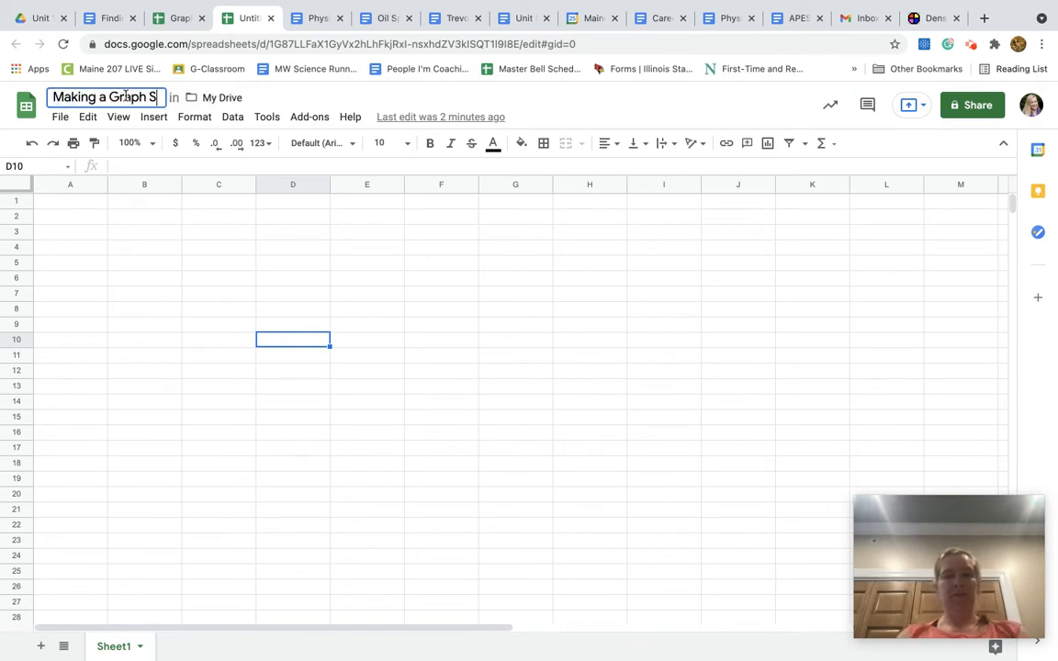
text(preads)
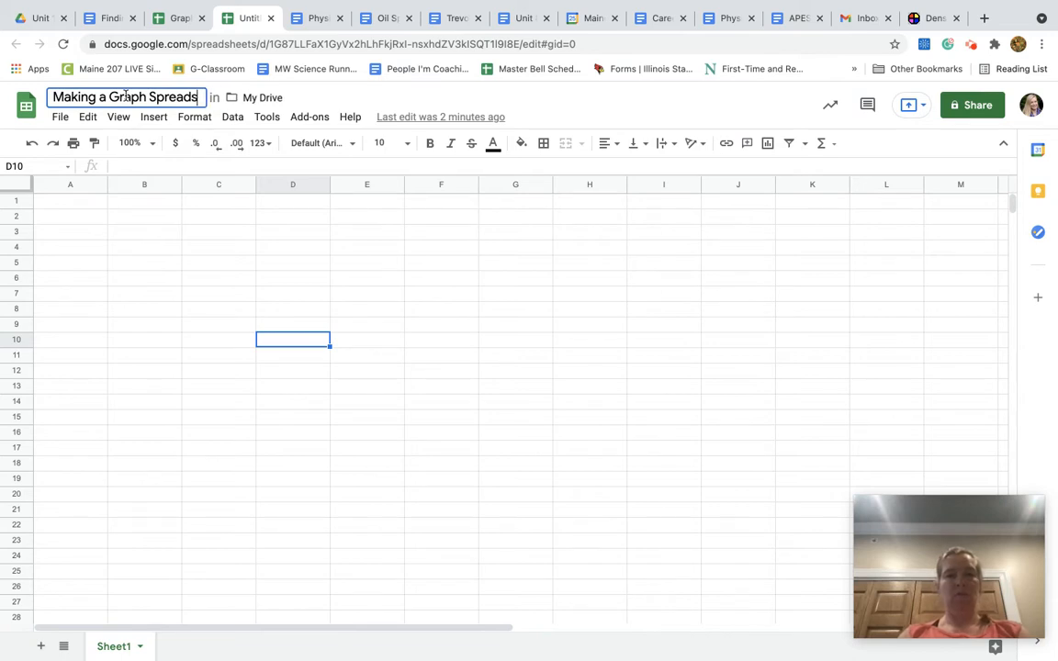
text(heet)
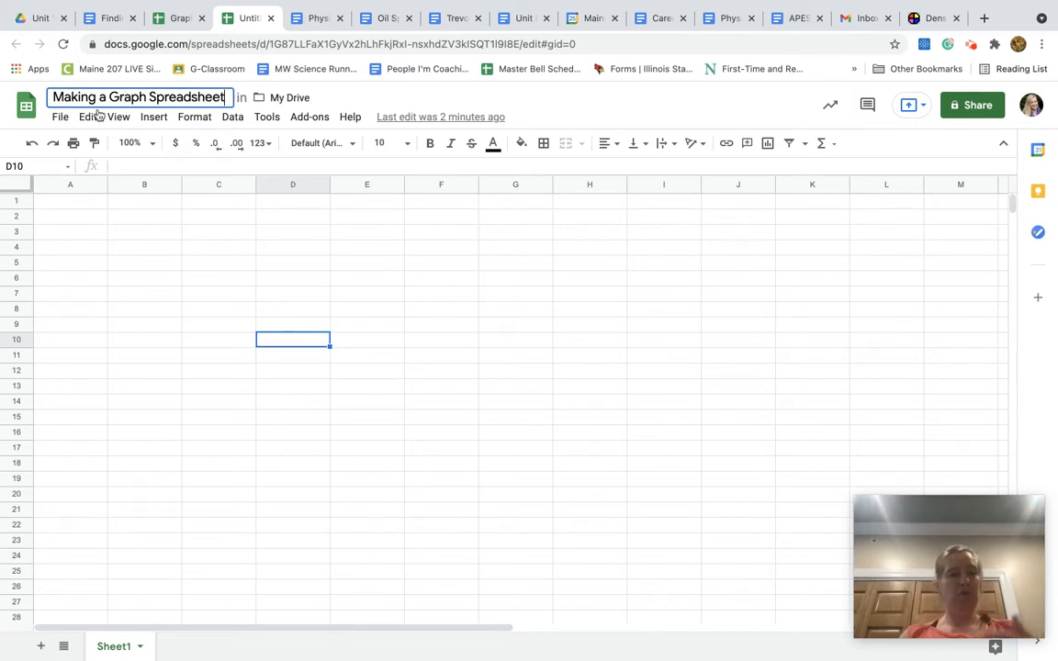
Enter the column headers "Volume (mL)" in cell A1 and "Mass (g)" in cell B1
click(72, 208)
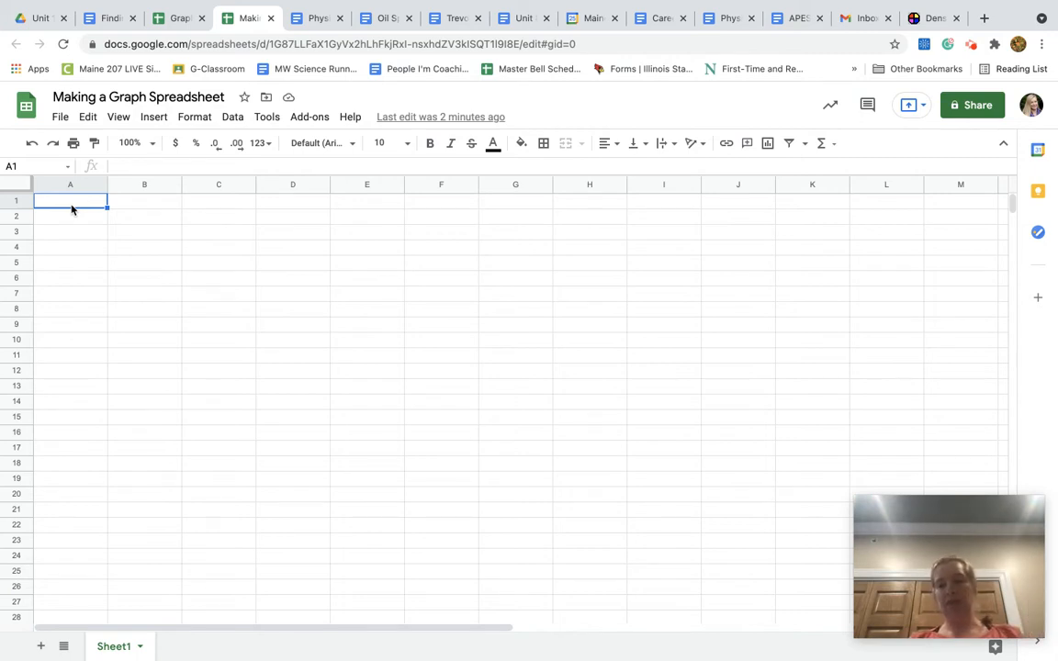
text(Volume (mL))
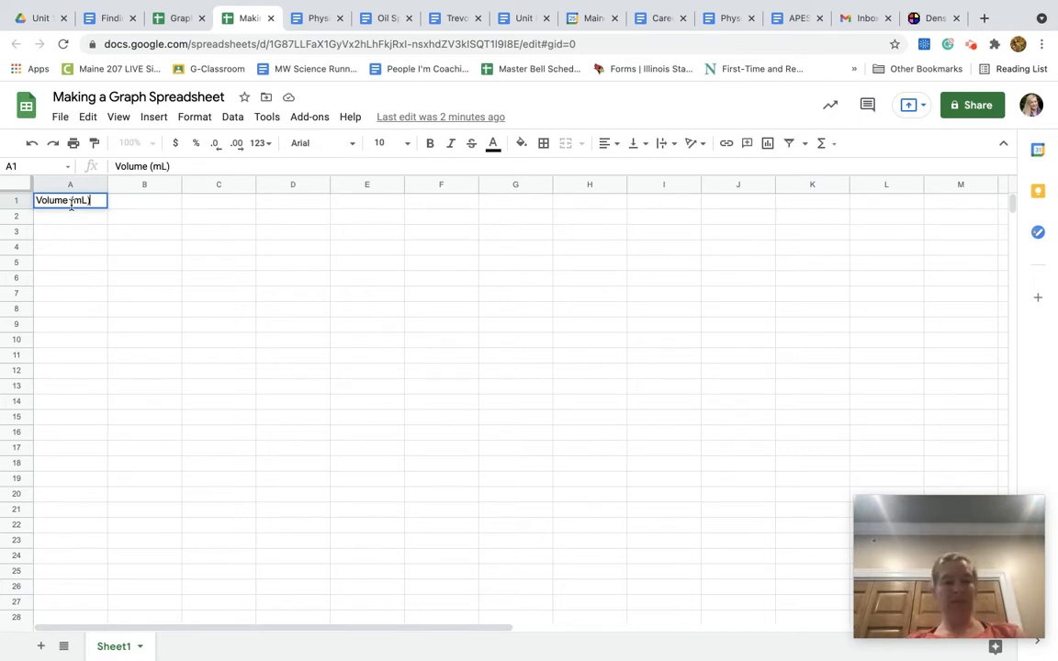
key(Tab)
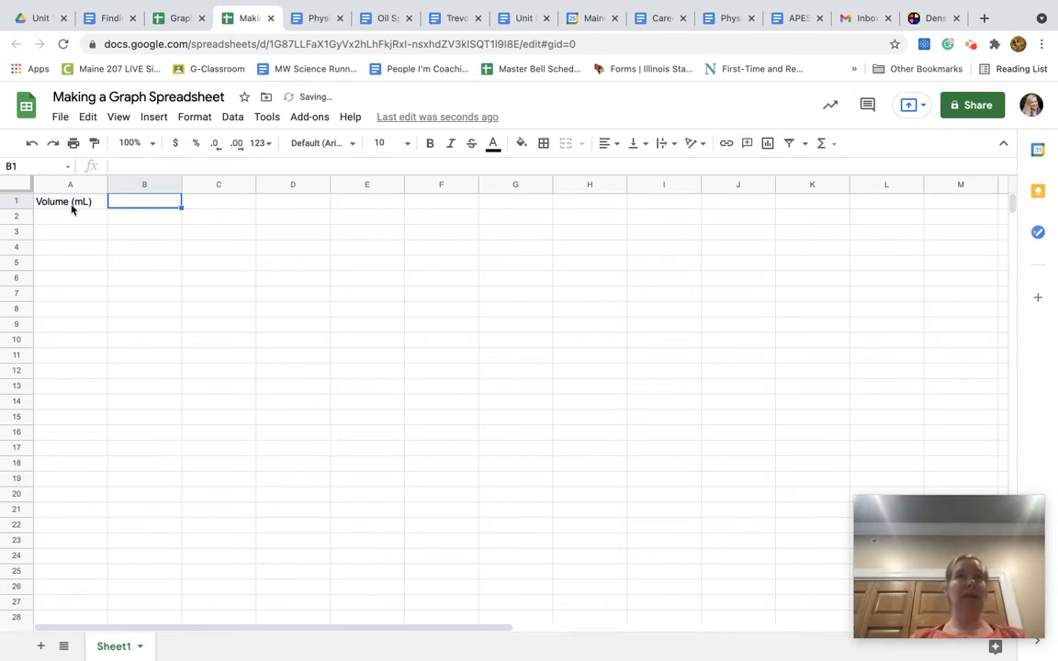
text(Mass (g)
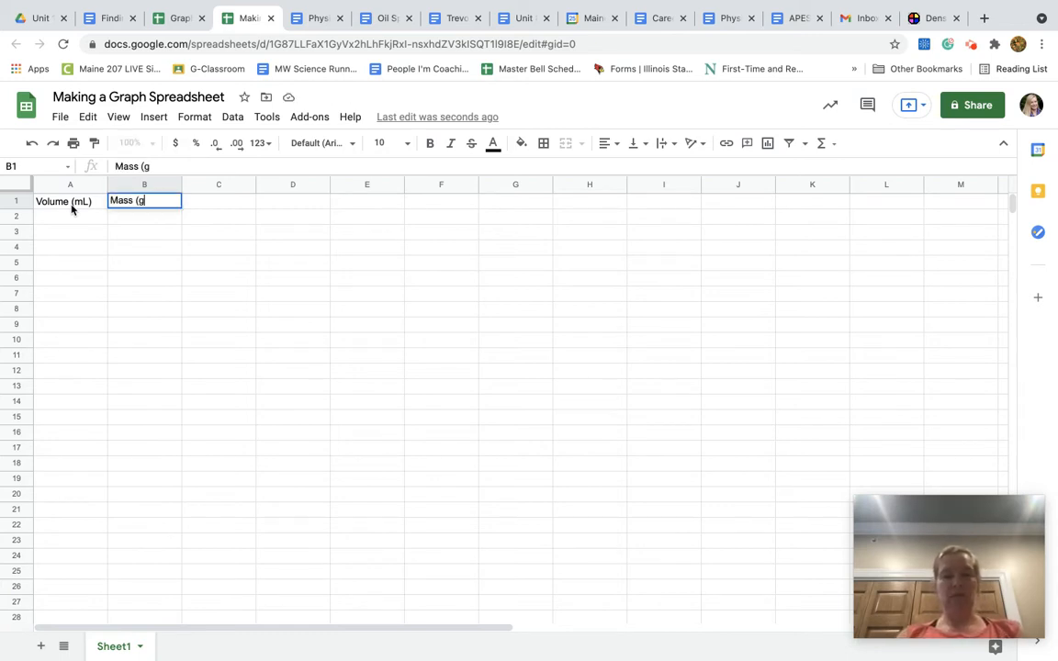
key(Return)
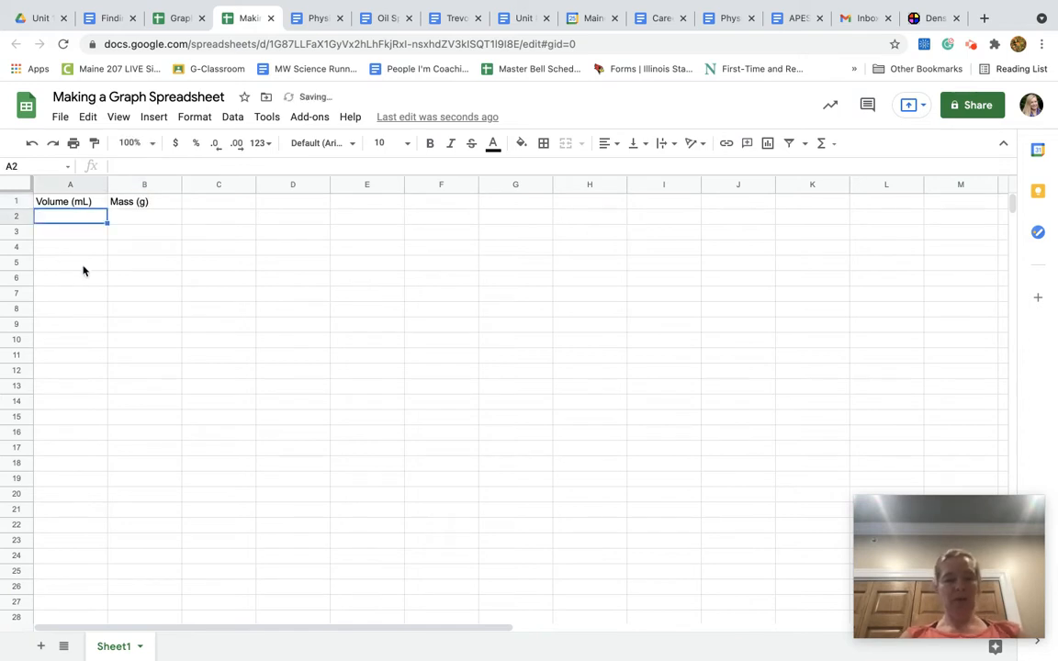
Enter the first data pair in row 2: volume 3.2 and mass 3.21
text(3.2)
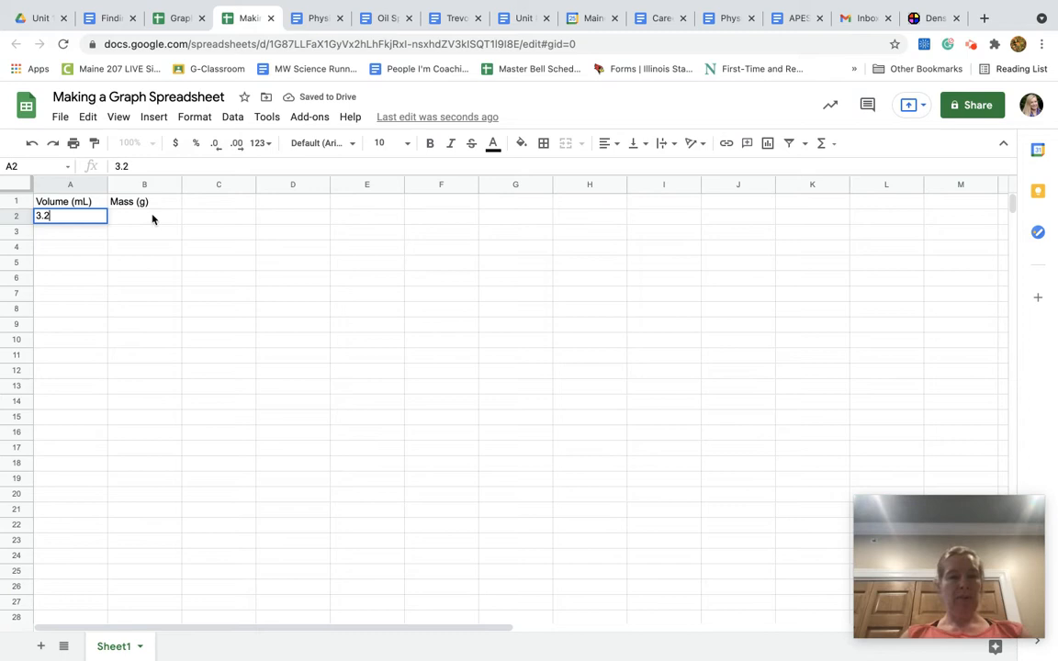
click(152, 219)
text(3.21)
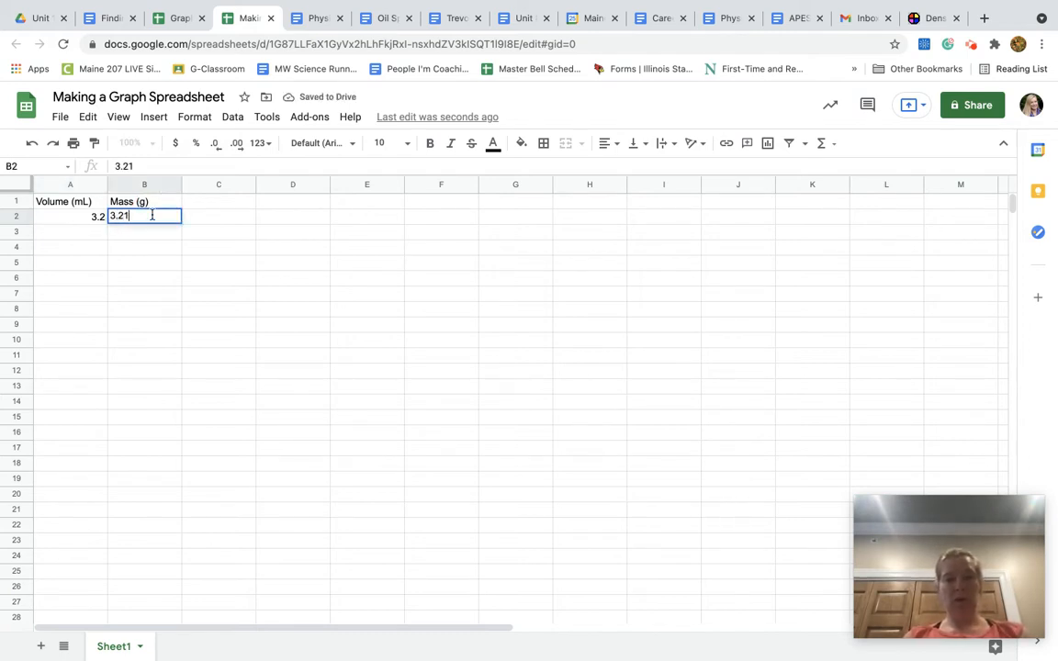
key(Return)
Enter the second data pair in row 3: volume 5.7 and mass 5.62
click(86, 234)
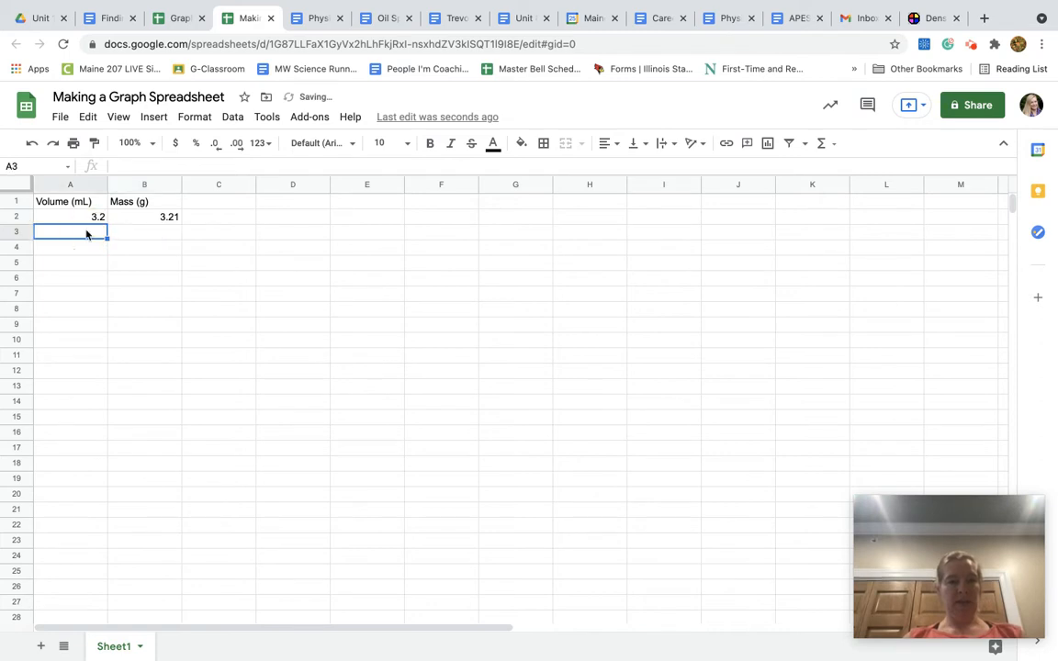
text(5.7)
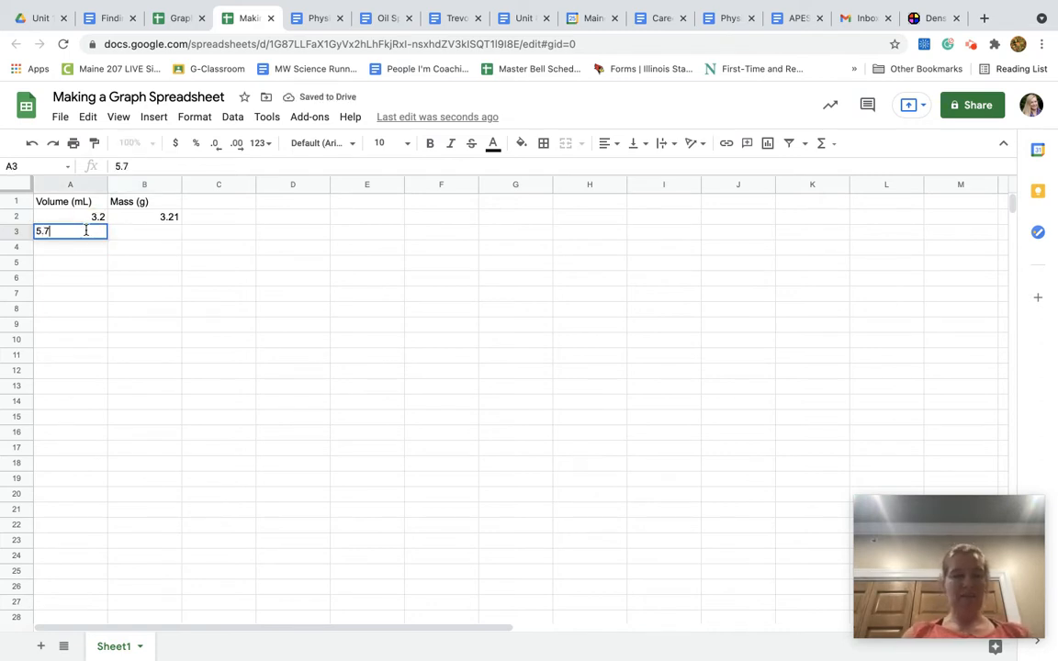
click(157, 234)
text(5.62)
key(Return)
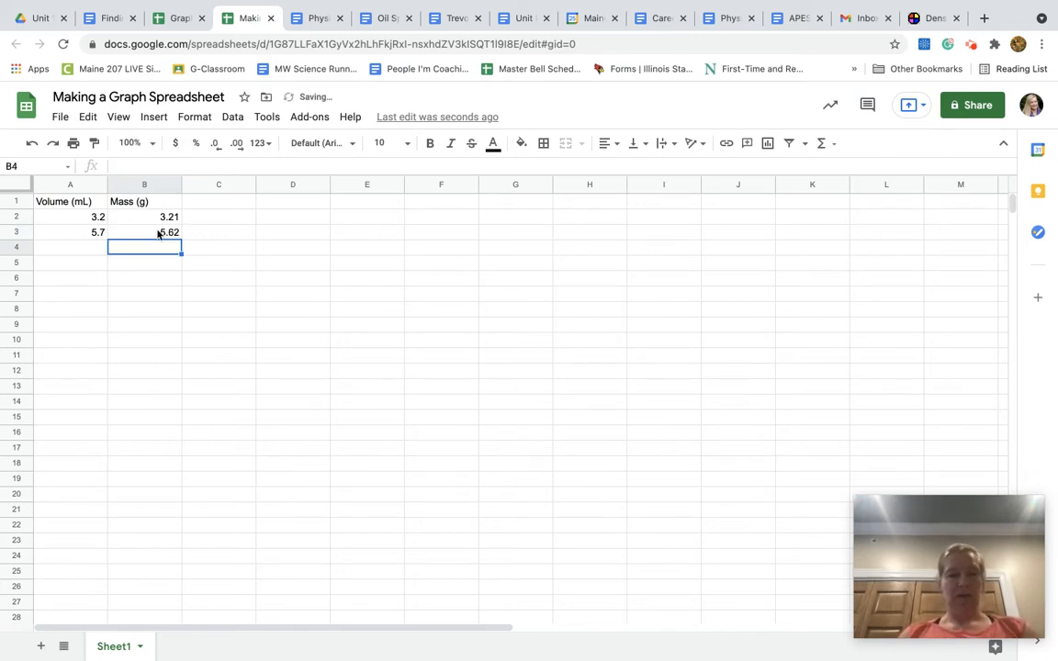
Enter the third data pair in row 4: volume 9.8 and mass 9.91
click(84, 250)
text(9.8)
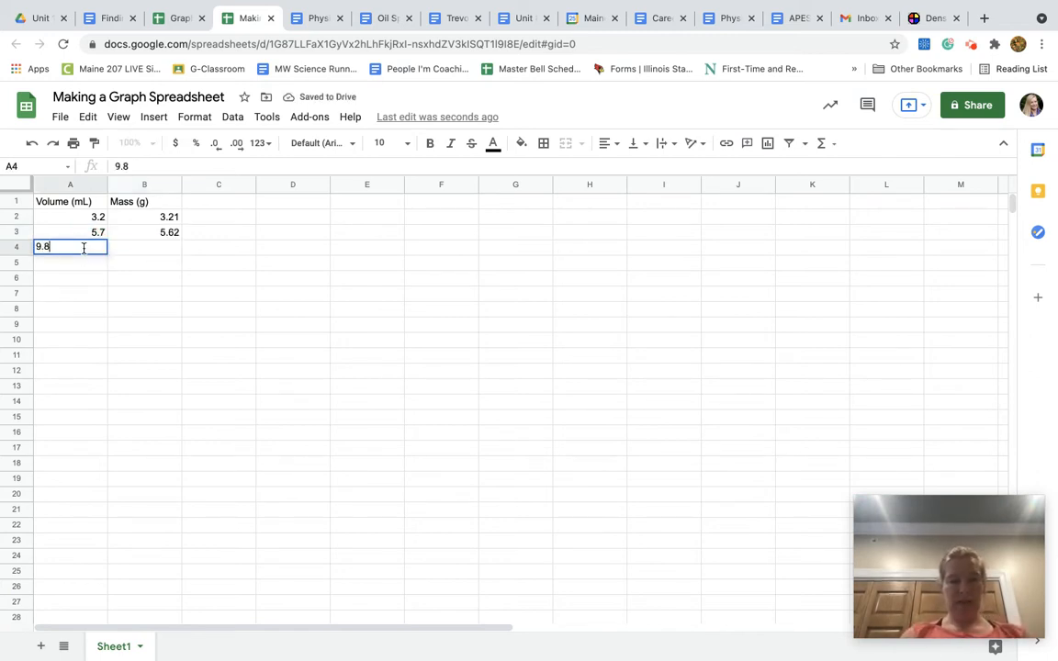
click(123, 253)
text(9.91)
key(Return)
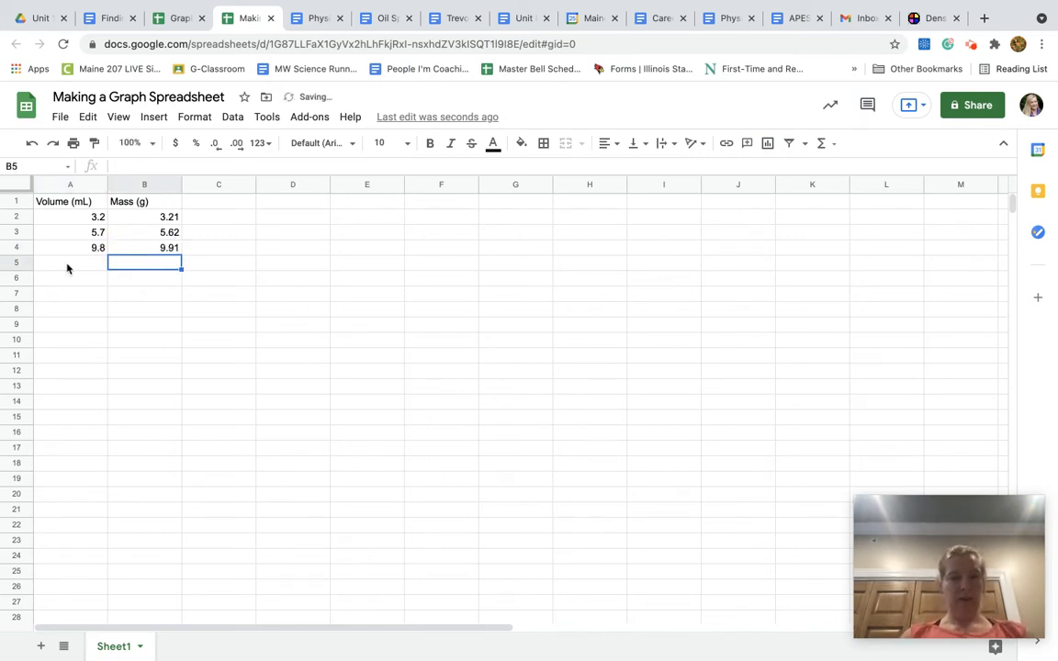
Enter the fourth data pair in row 5: volume 1.1 and mass 1.09
click(70, 264)
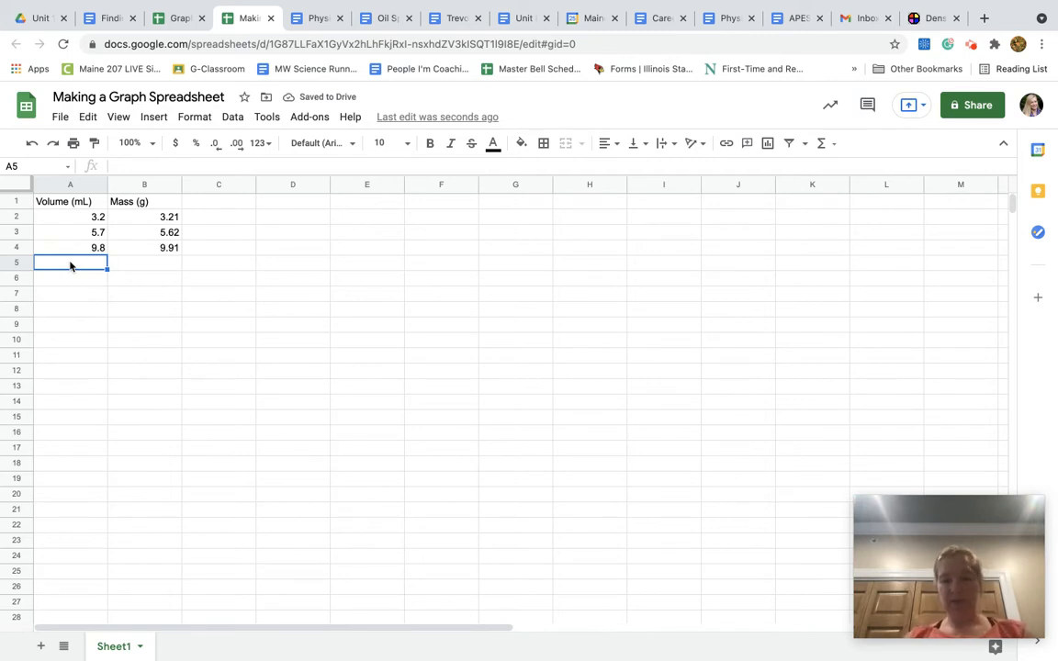
text(1.1)
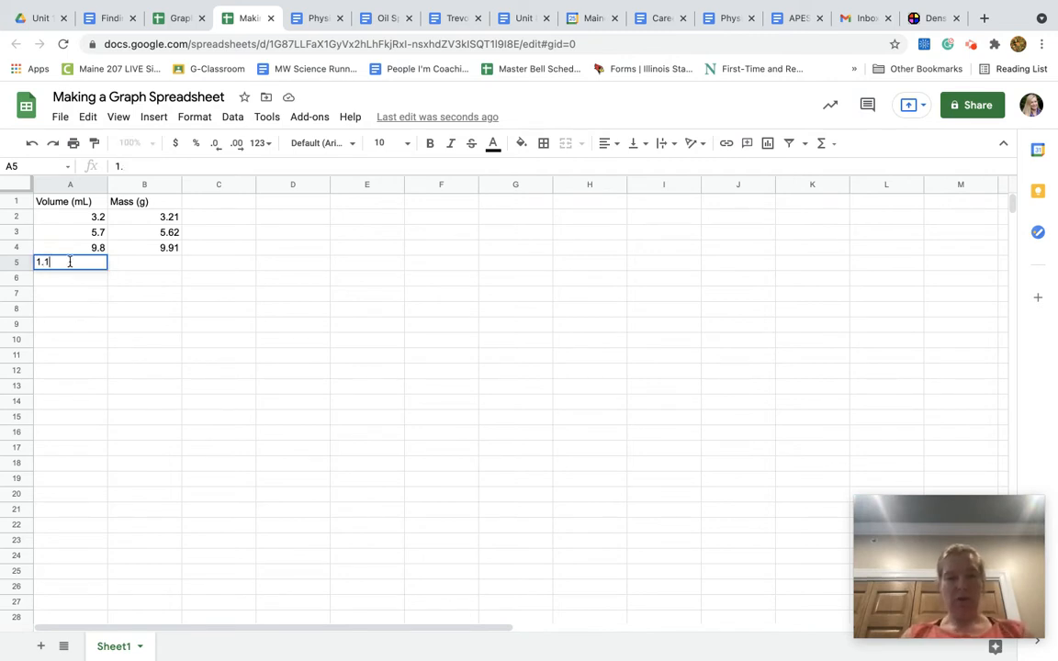
click(143, 263)
text(1.09)
key(Return)
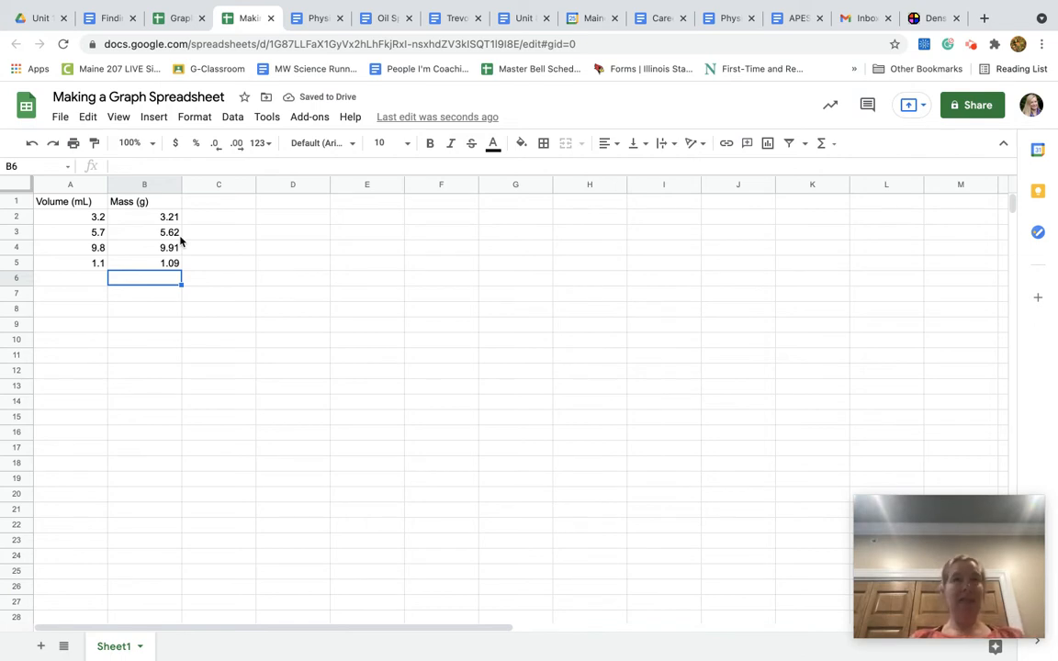
Insert a chart from the data range A1:B5, headers included, and move it clear of the data columns
click(103, 207)
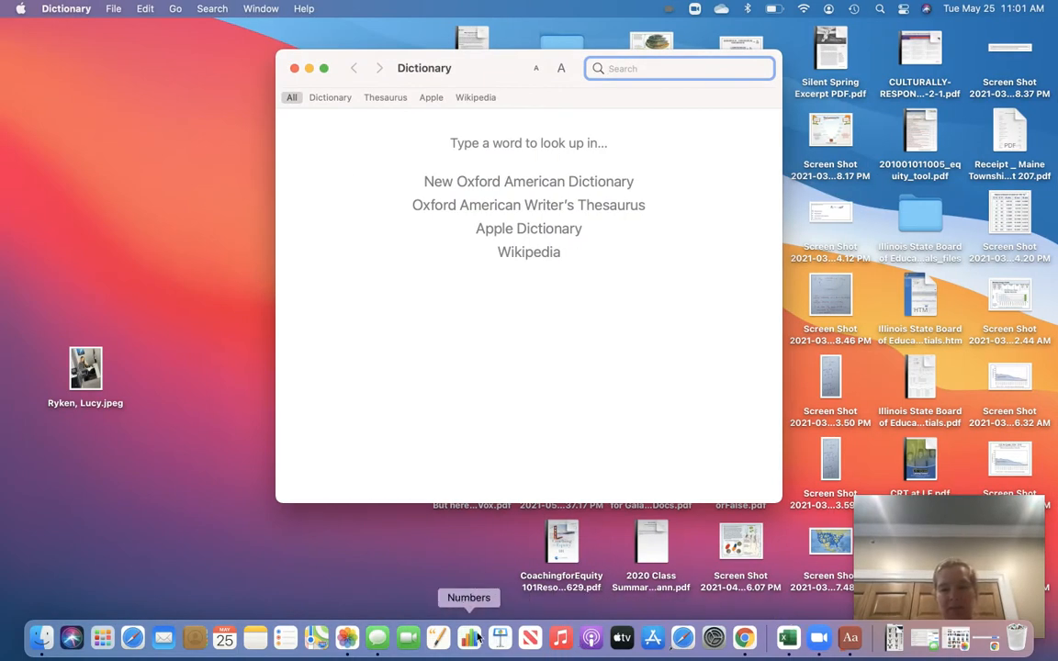
click(746, 638)
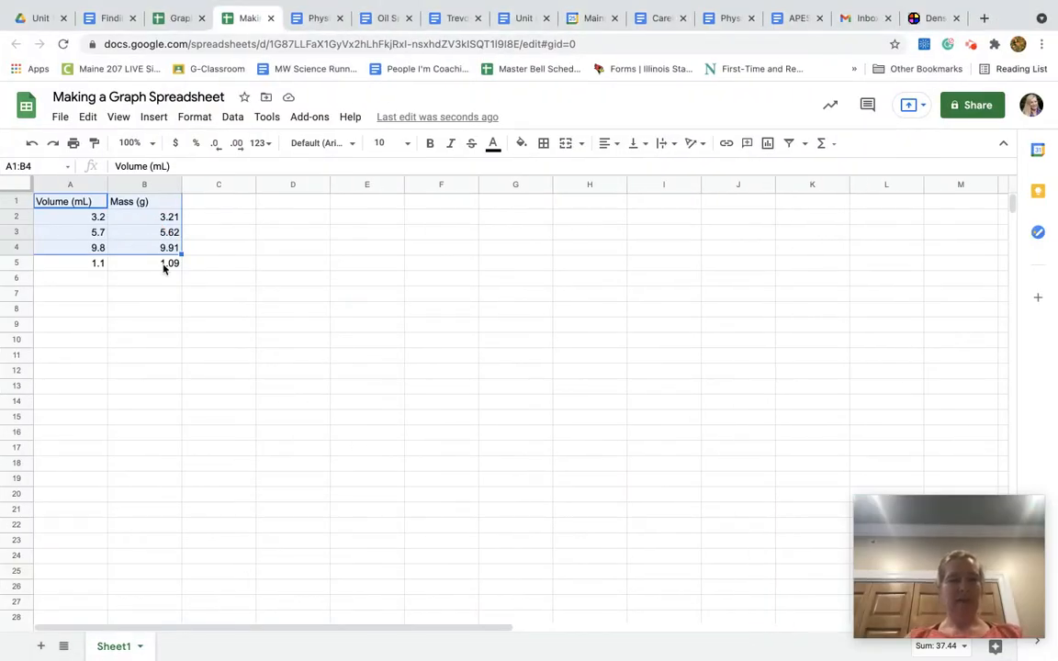
drag(79, 202, 141, 268)
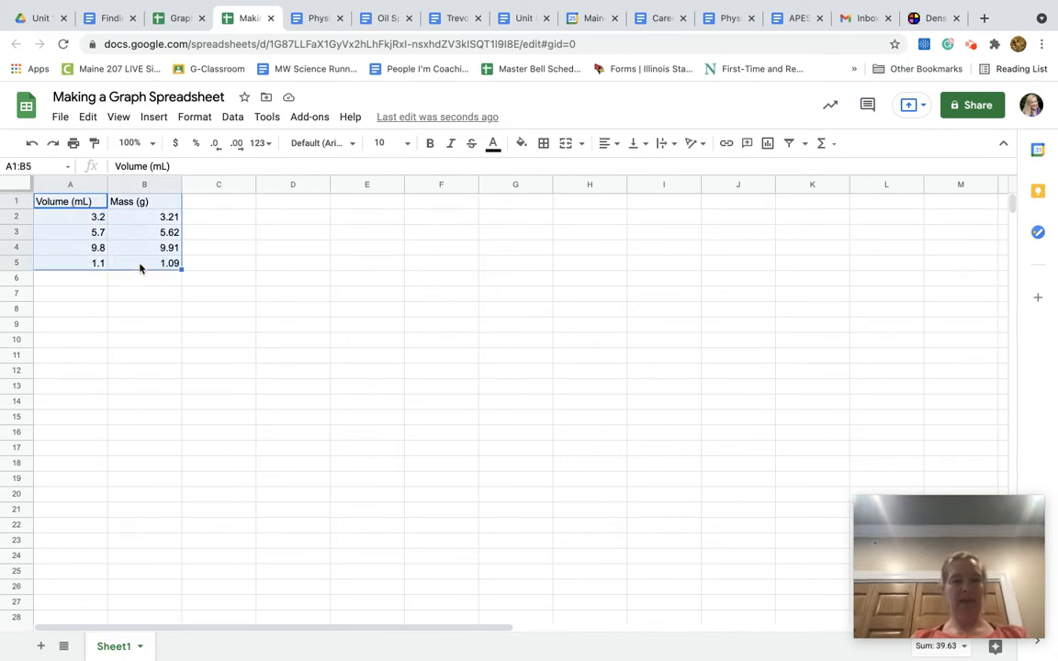
click(154, 117)
click(201, 322)
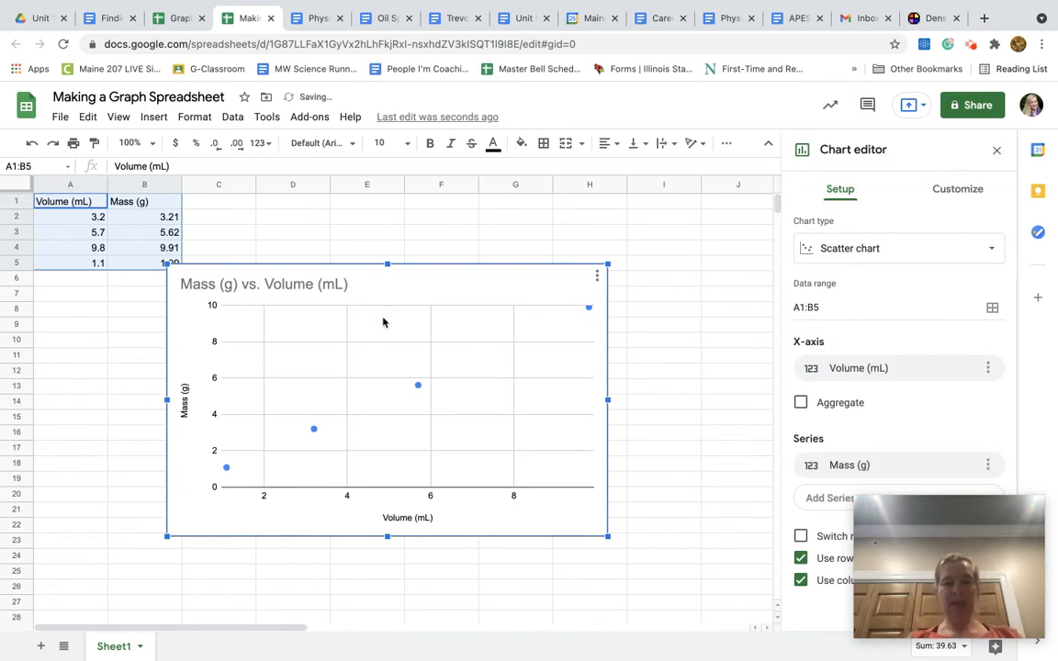
drag(416, 295, 508, 286)
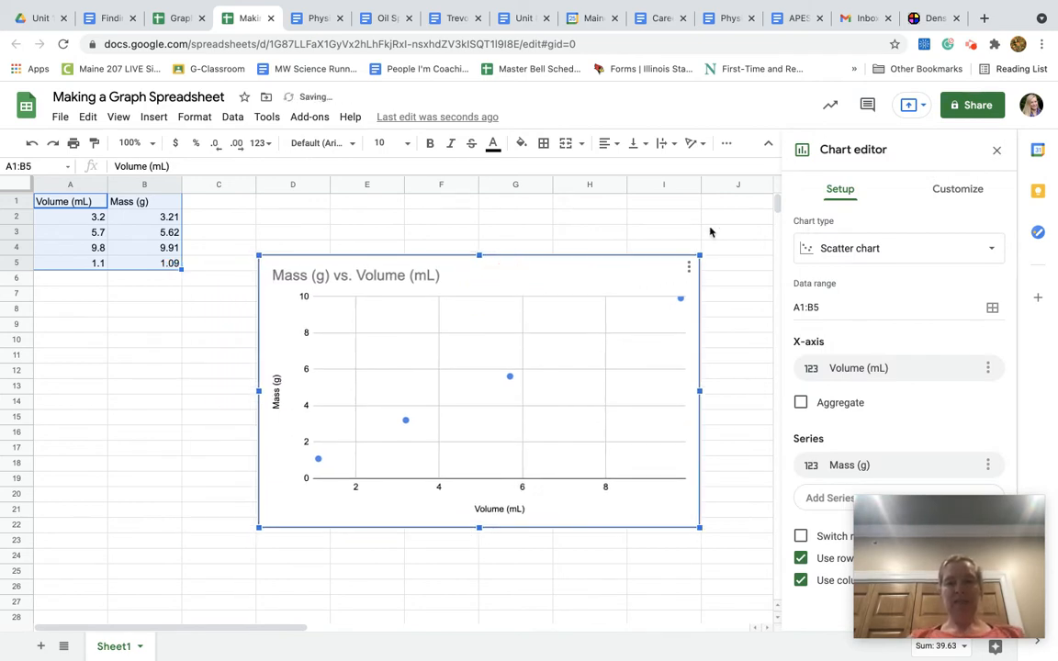
Try the column and line chart types on the mass and volume data, and set the type back to scatter chart
click(831, 256)
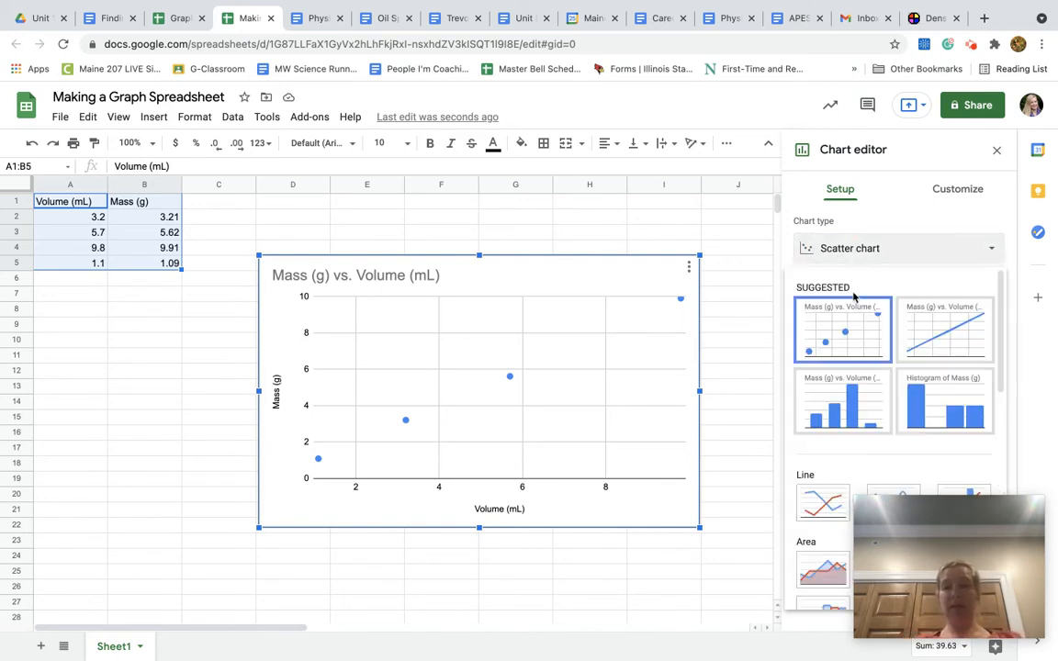
click(838, 384)
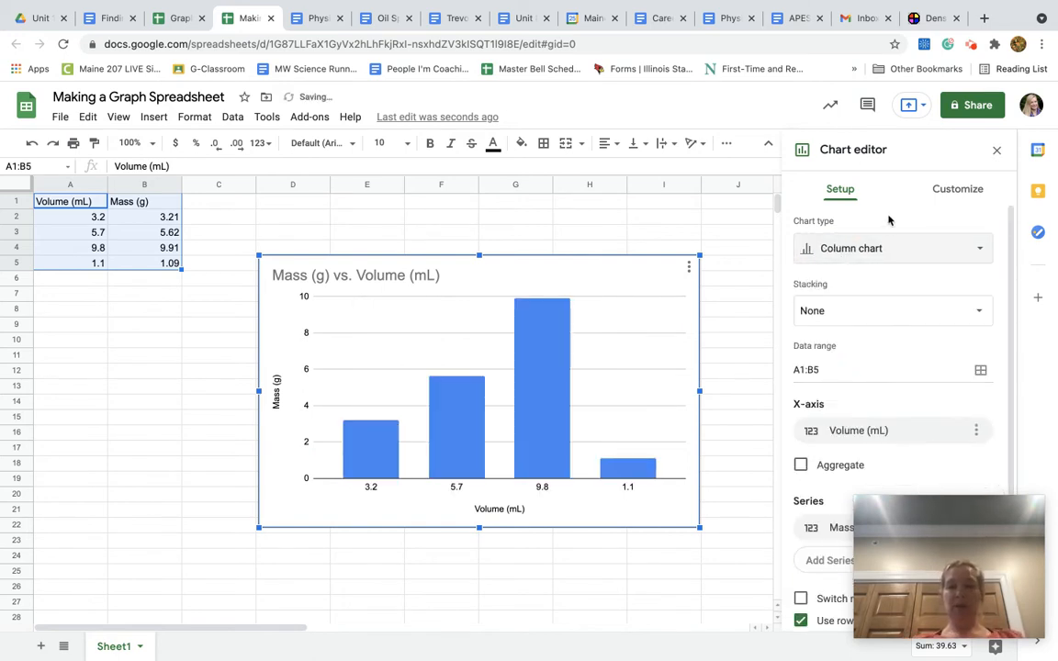
click(892, 250)
click(932, 328)
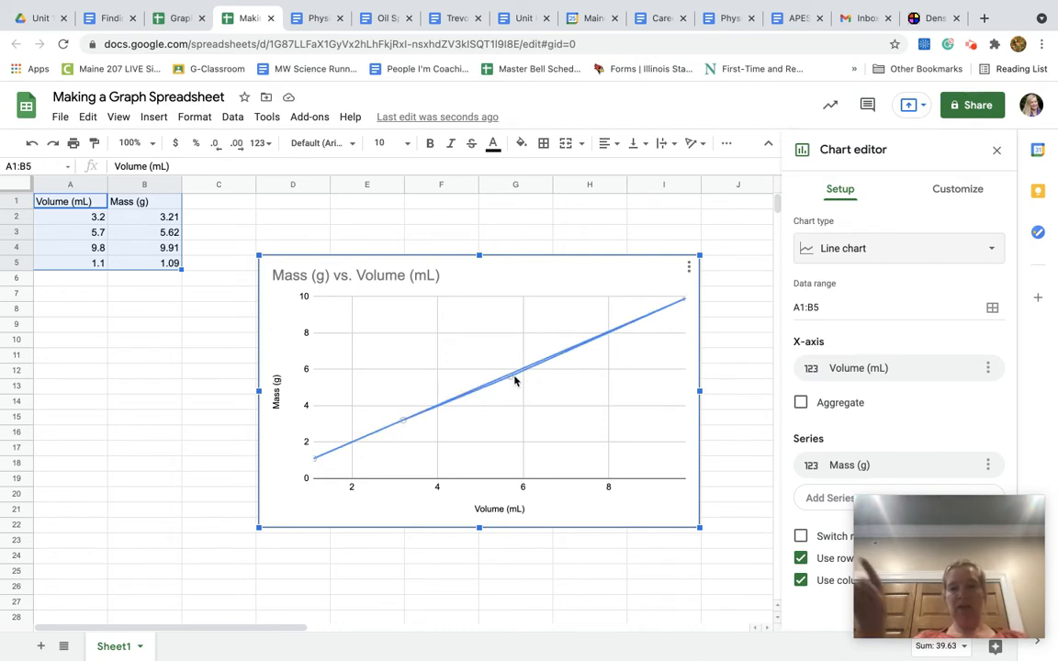
click(878, 248)
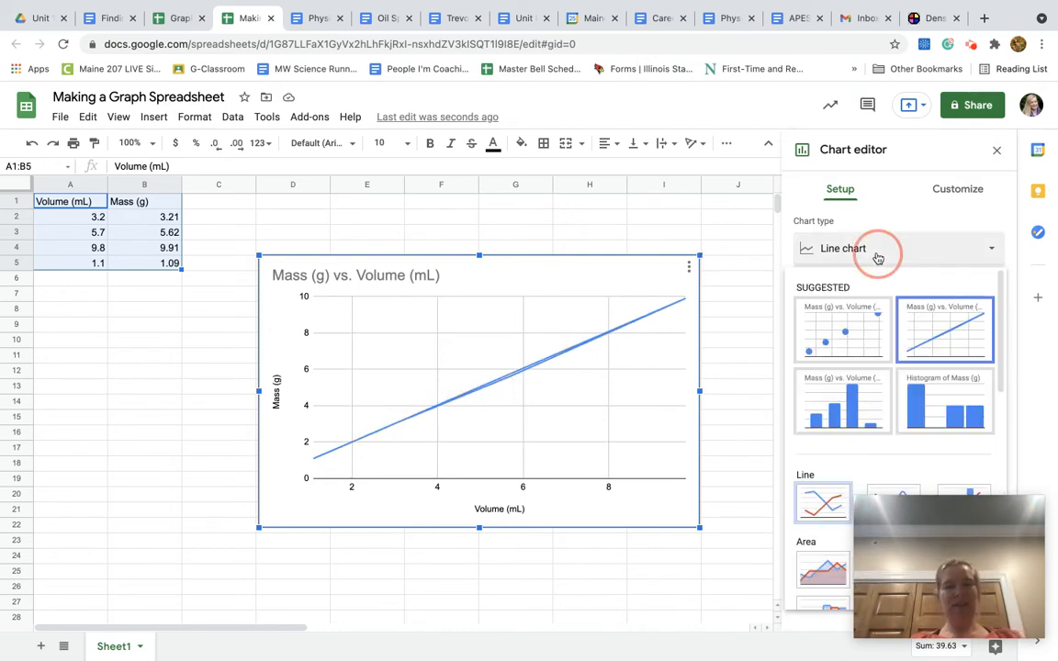
click(838, 341)
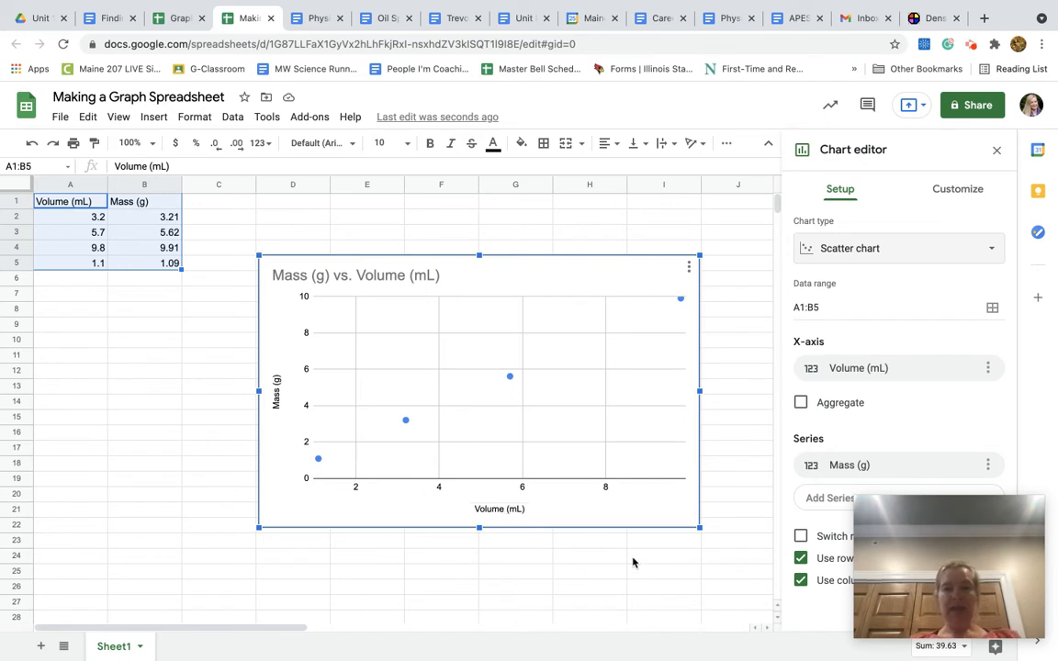
Clear the scatter chart's title and re-enter it as "Mass (g) vs. Volume (mL)"
click(472, 280)
click(425, 275)
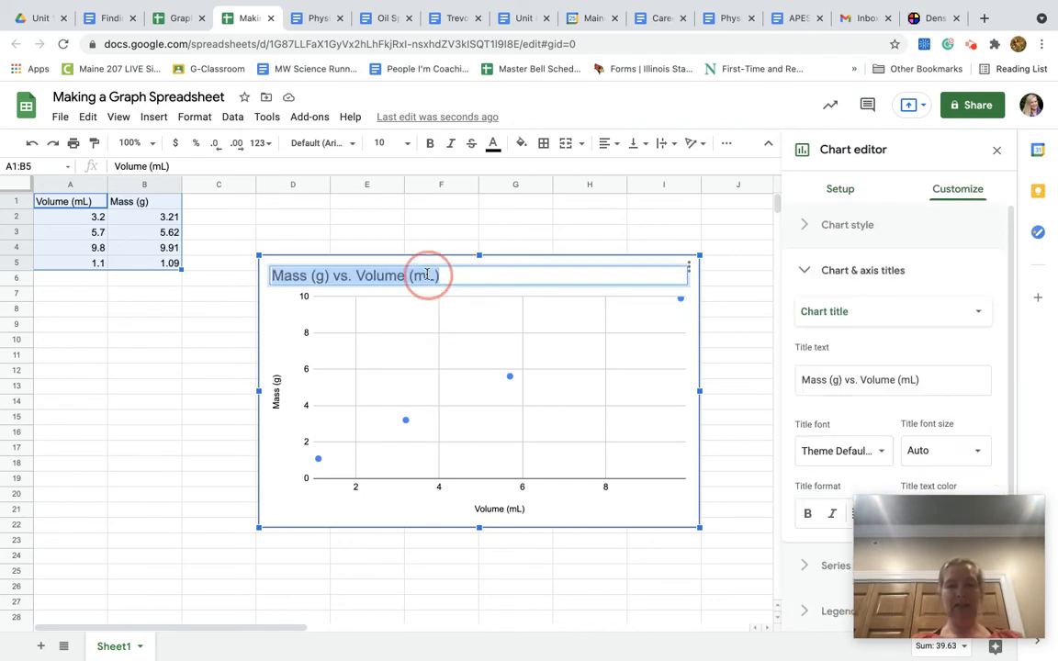
key(BackSpace)
text(De)
key(BackSpace)
key(BackSpace)
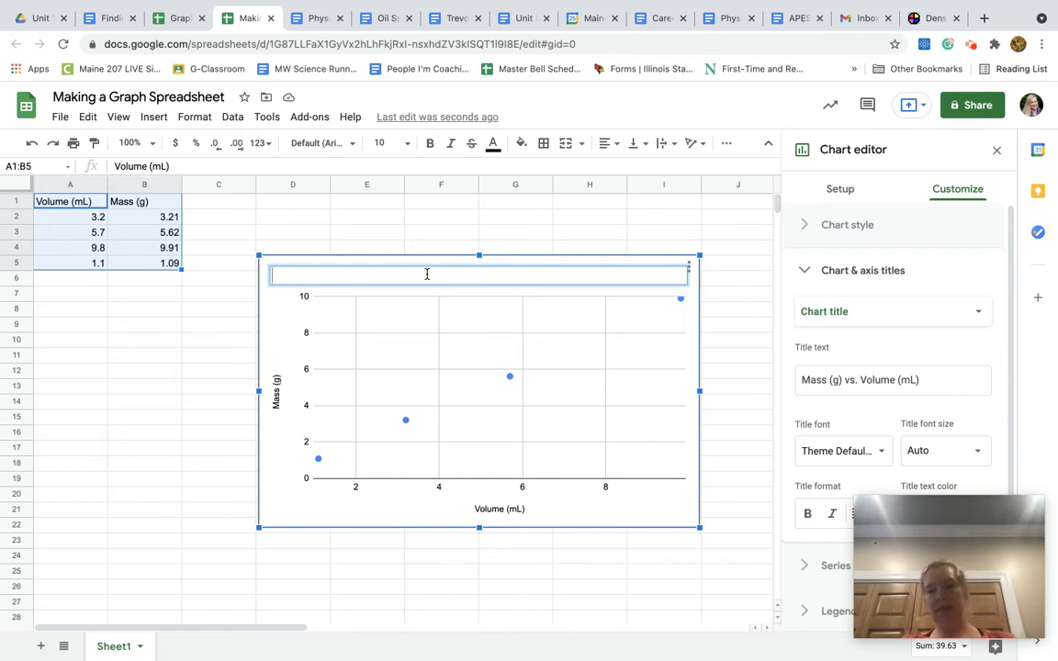
text(Mass)
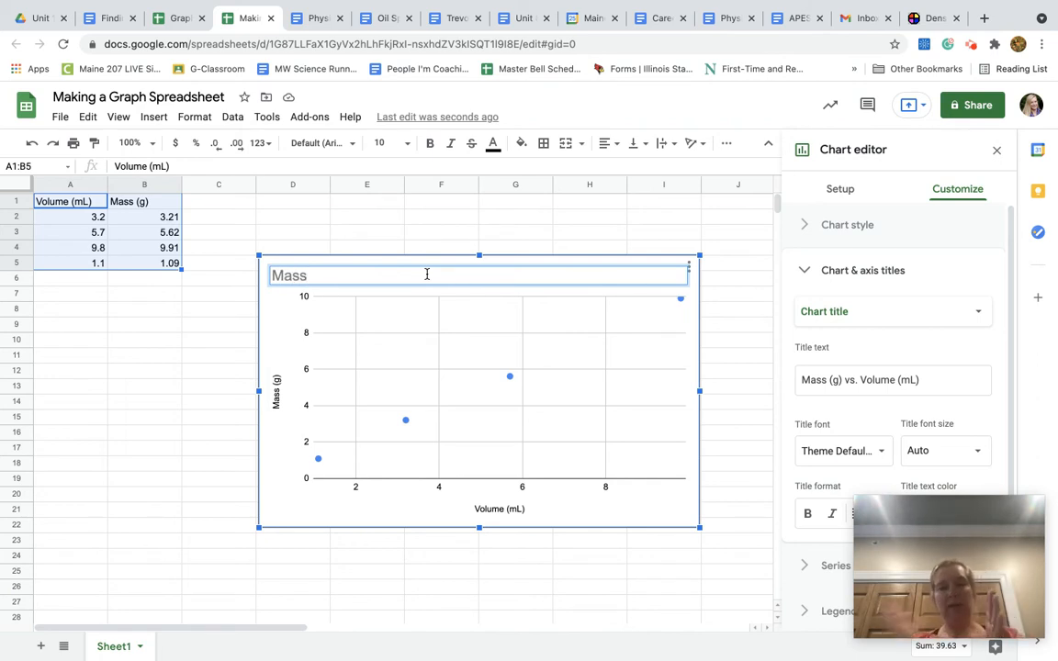
text((g) vs. Volume (mL)
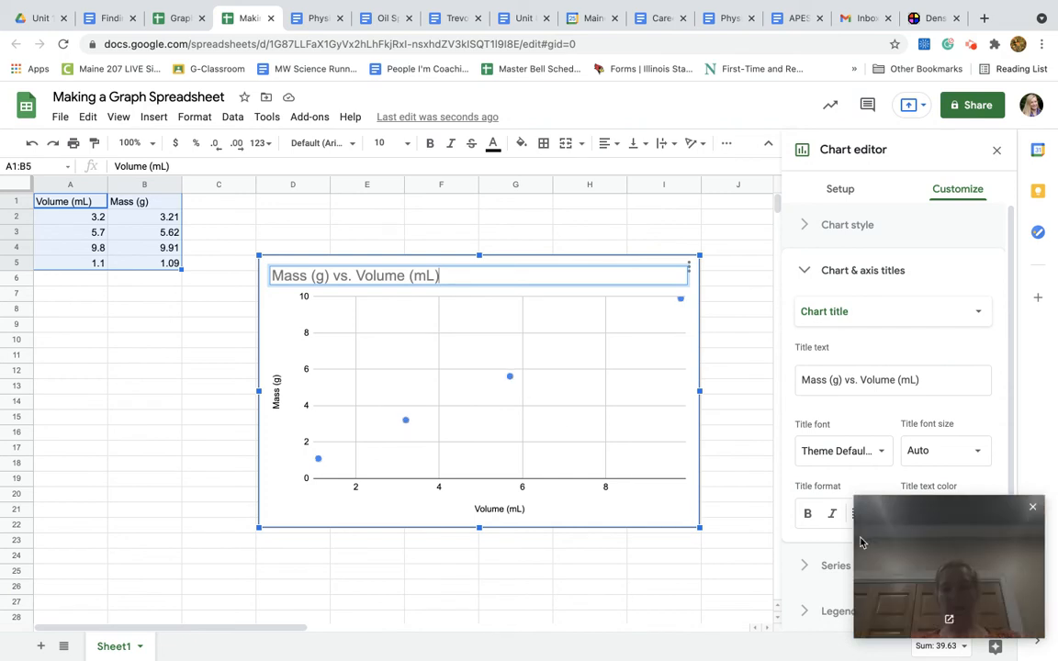
drag(883, 540, 79, 495)
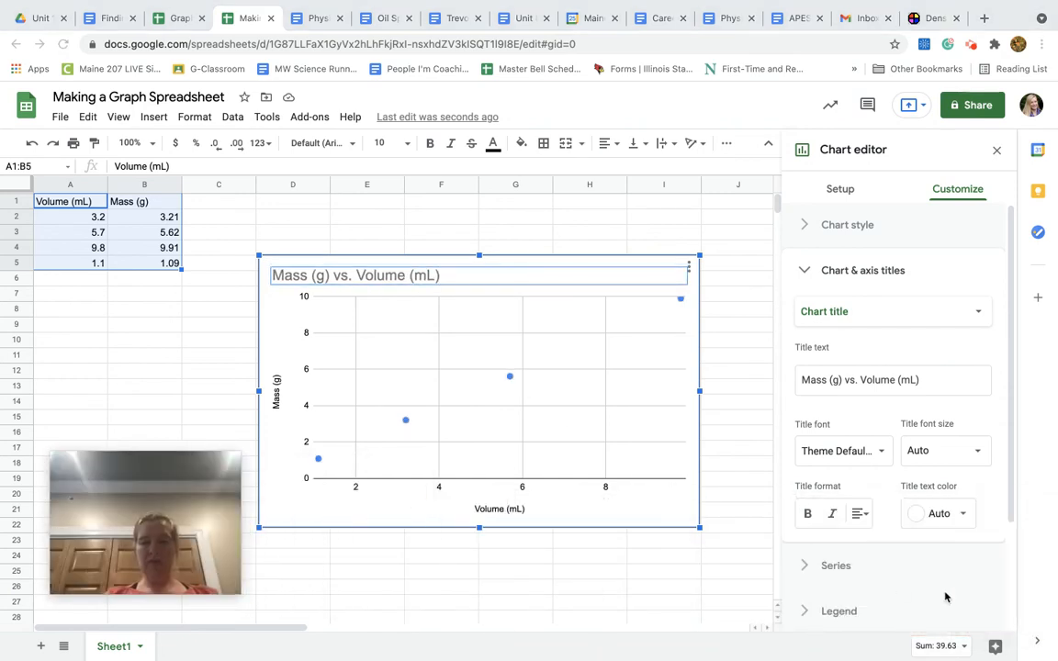
click(511, 377)
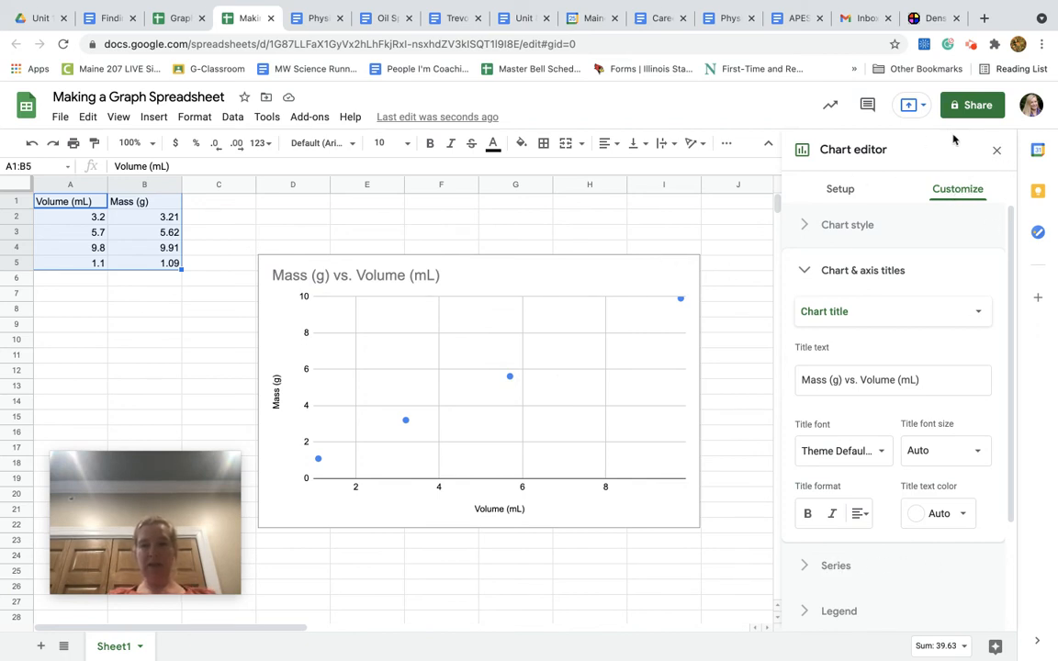
Close the chart editor and reopen it for the mass versus volume scatter chart
click(999, 151)
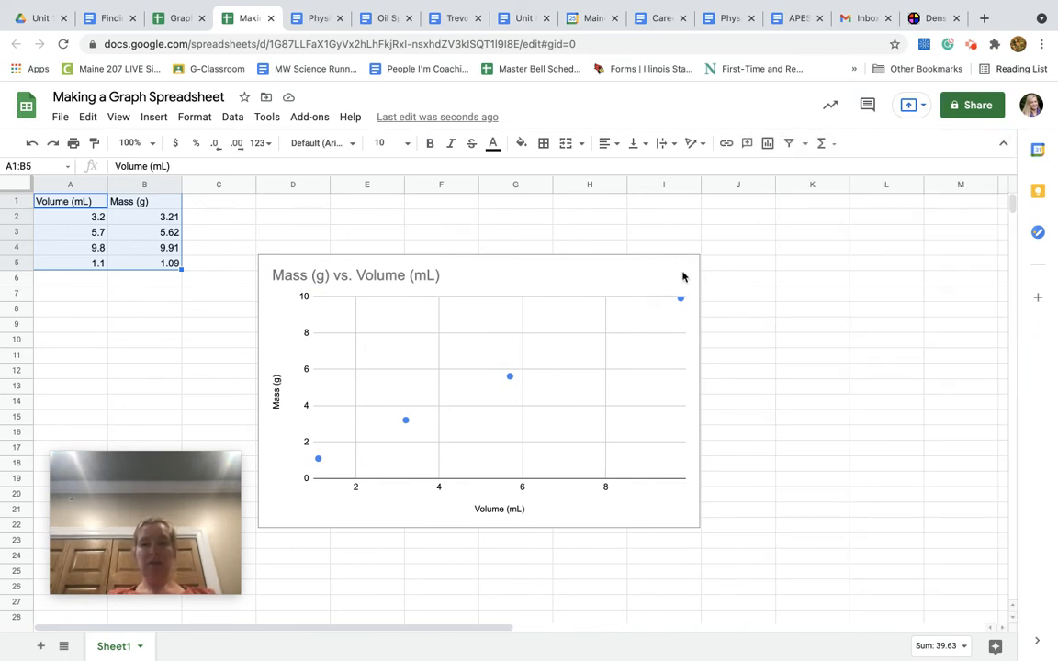
click(609, 285)
click(688, 267)
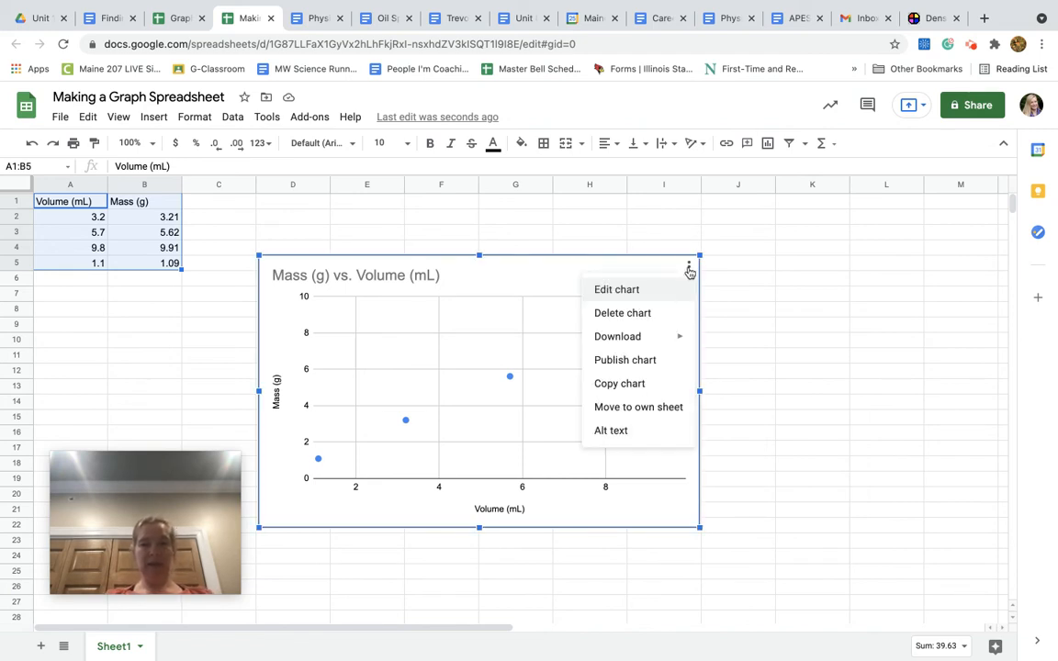
click(621, 290)
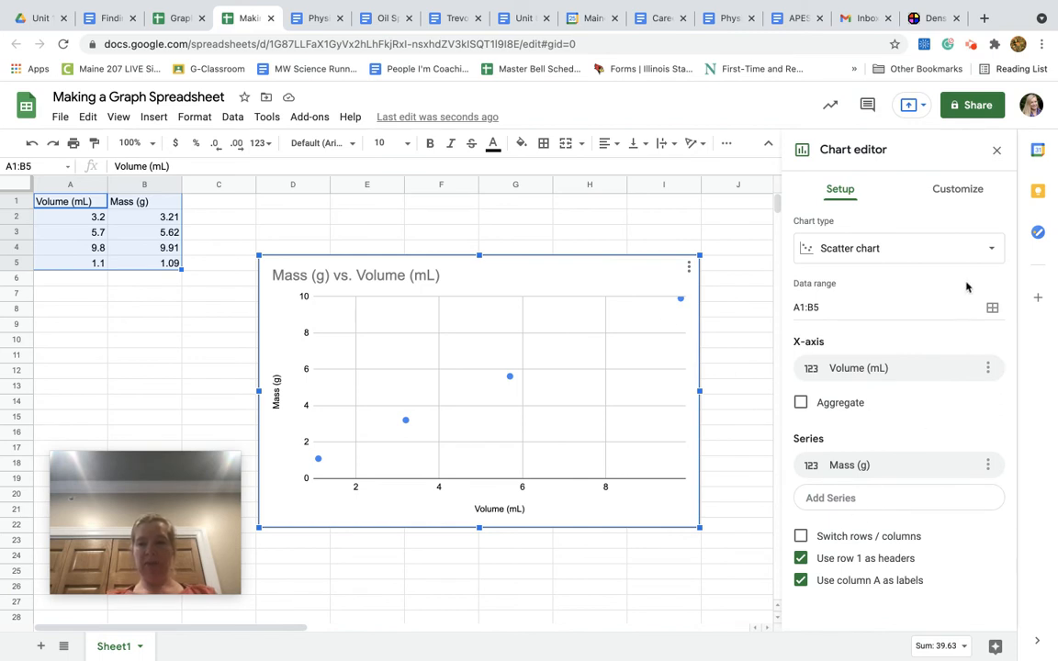
Add a trendline to the Mass (g) series of the scatter chart
click(957, 193)
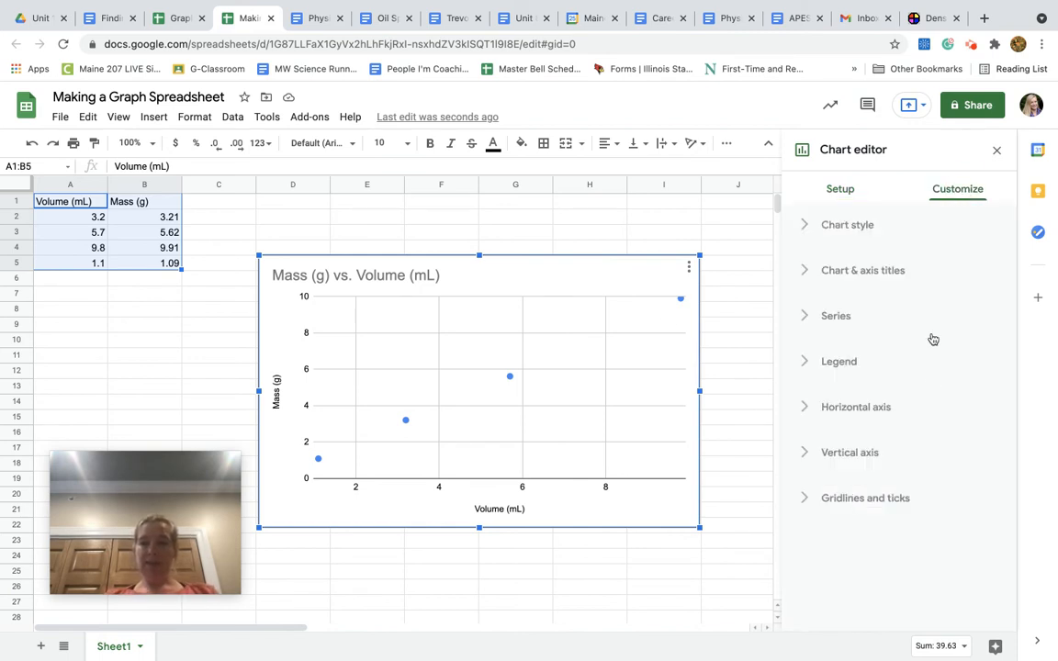
click(851, 318)
scroll(879, 472, down, 5)
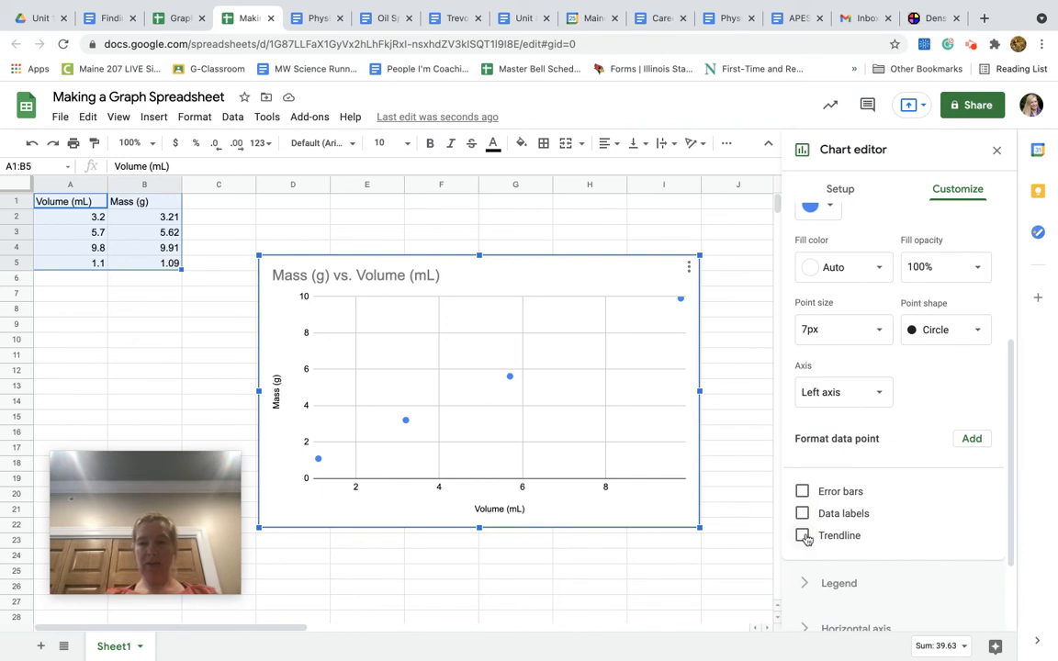
click(802, 535)
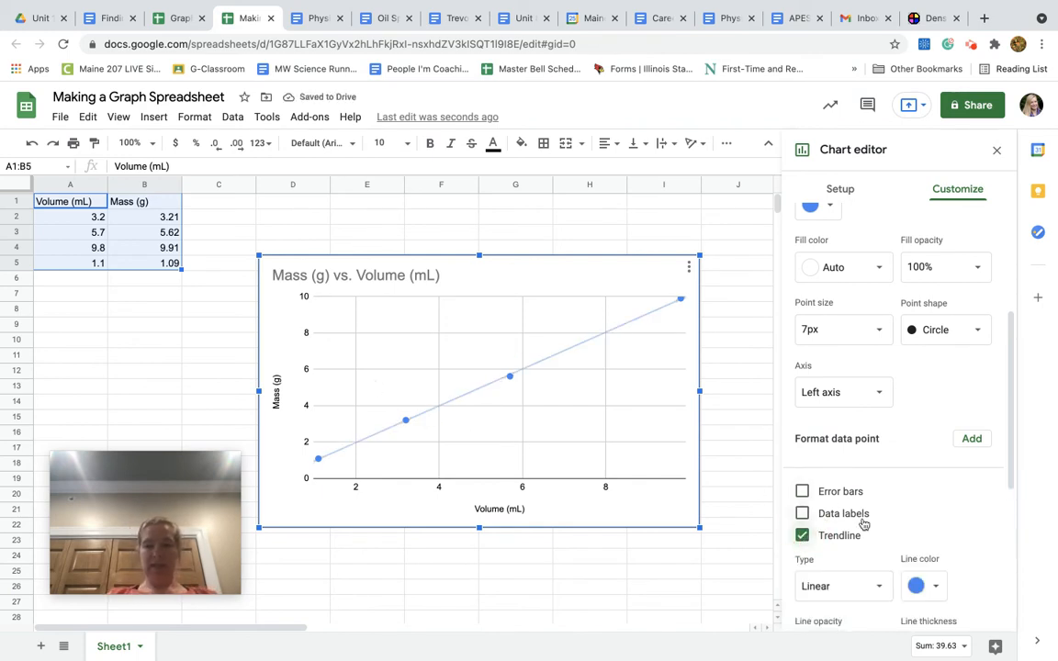
Label the scatter chart's linear trendline with its equation
scroll(909, 546, down, 2)
scroll(909, 546, down, 2)
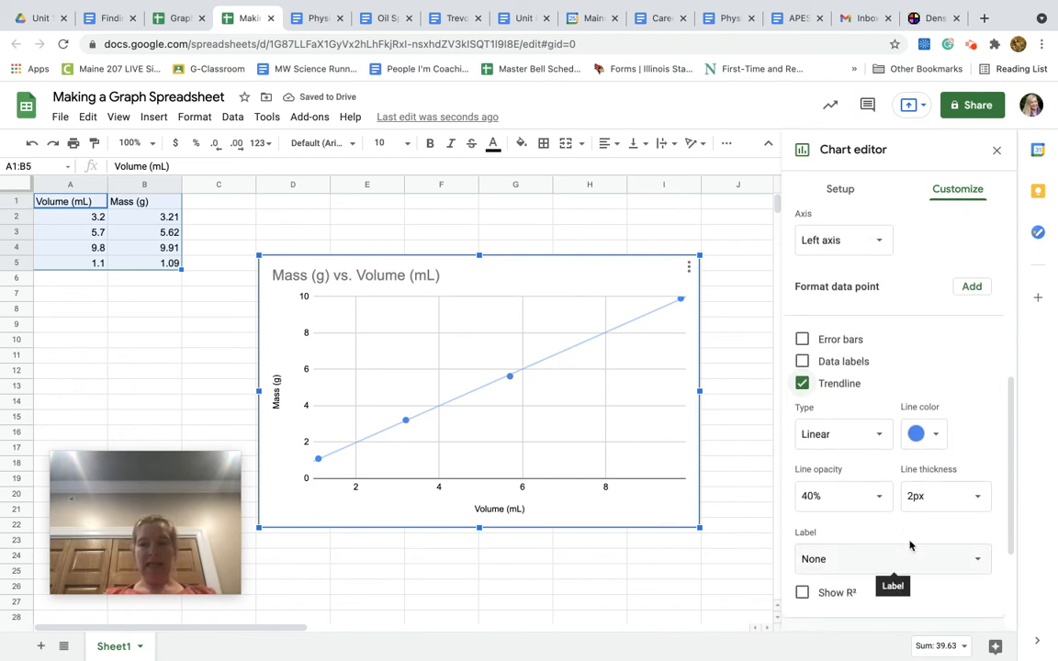
scroll(909, 546, down, 1)
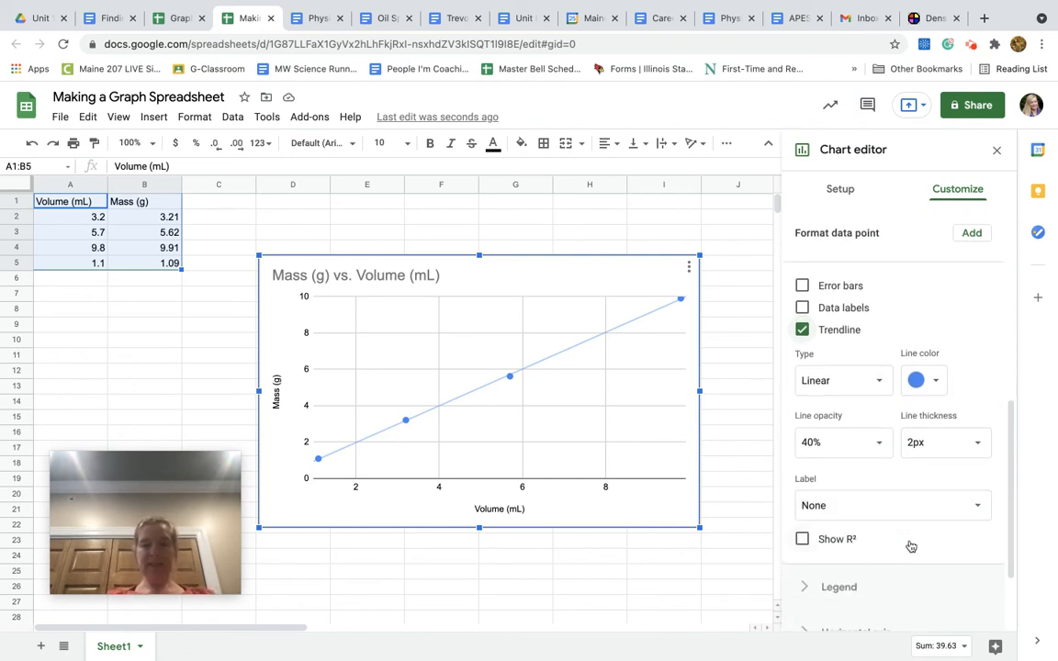
click(942, 506)
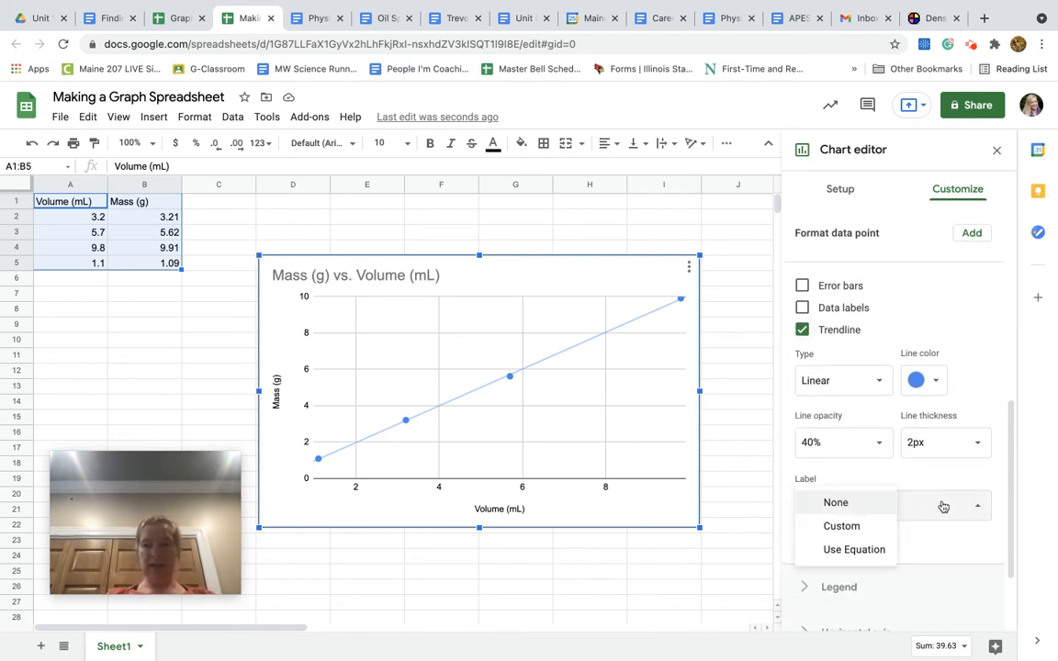
click(885, 551)
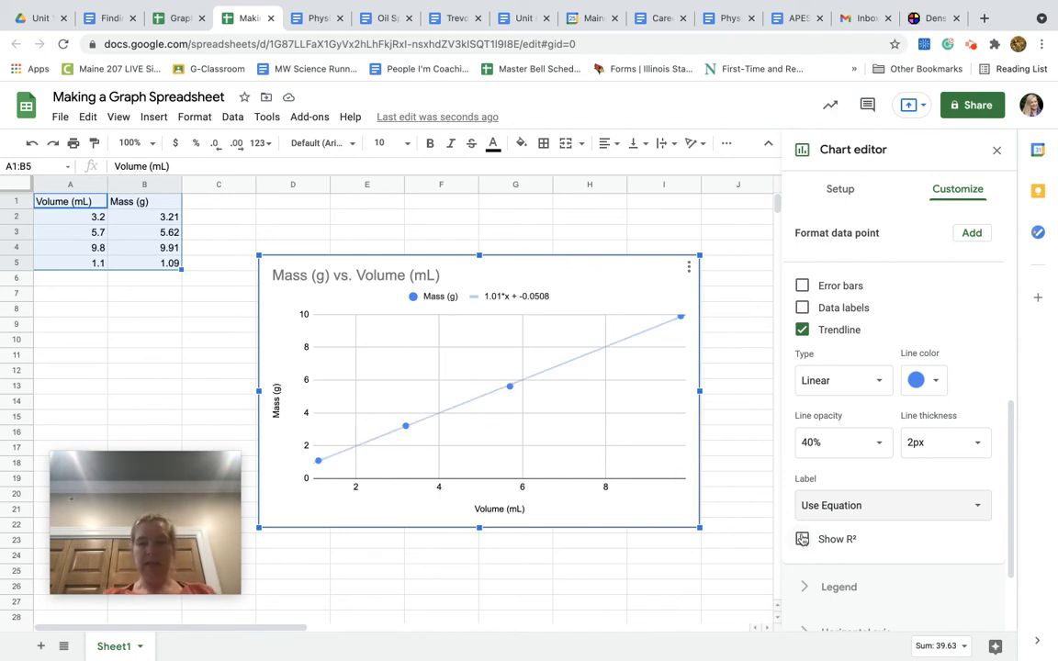
Turn the trendline off and on again, and switch its label to None and back to Use Equation
click(801, 330)
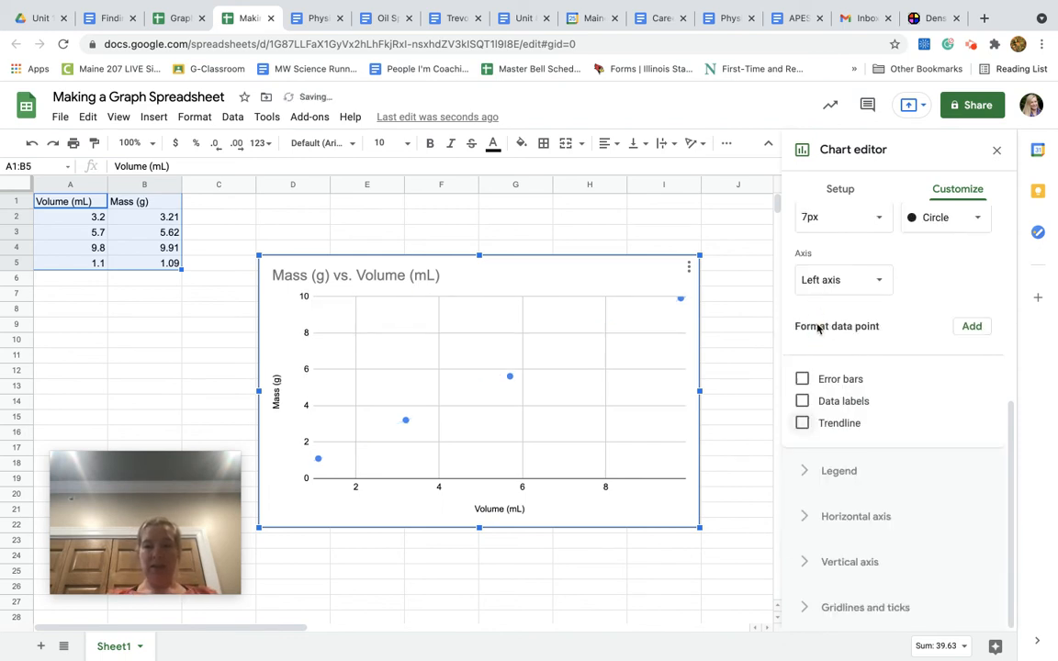
click(802, 422)
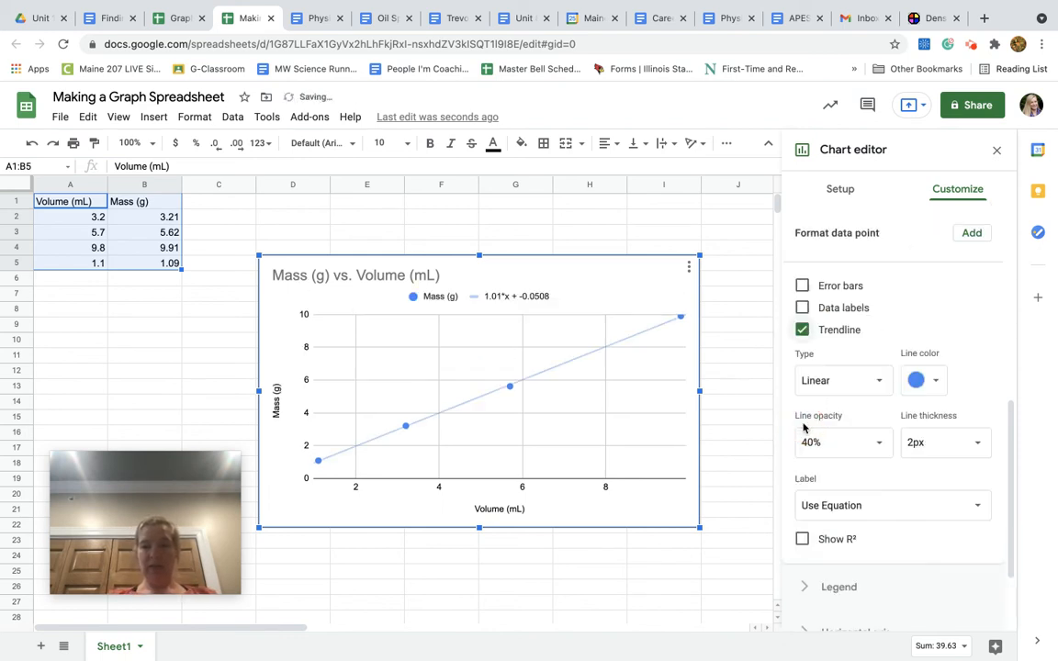
click(851, 504)
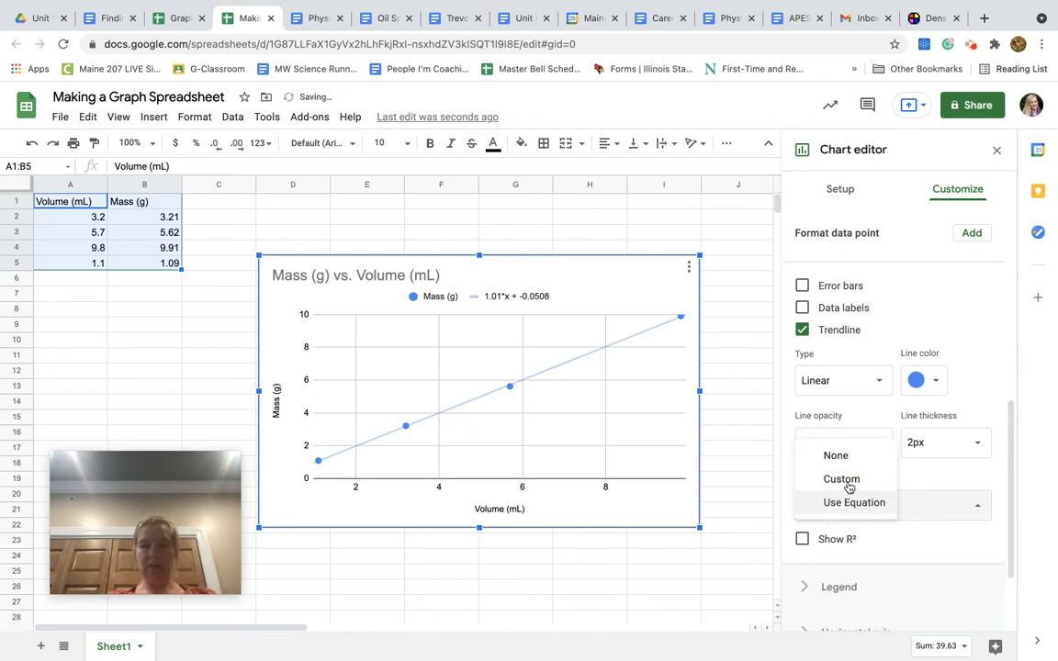
click(850, 460)
click(852, 502)
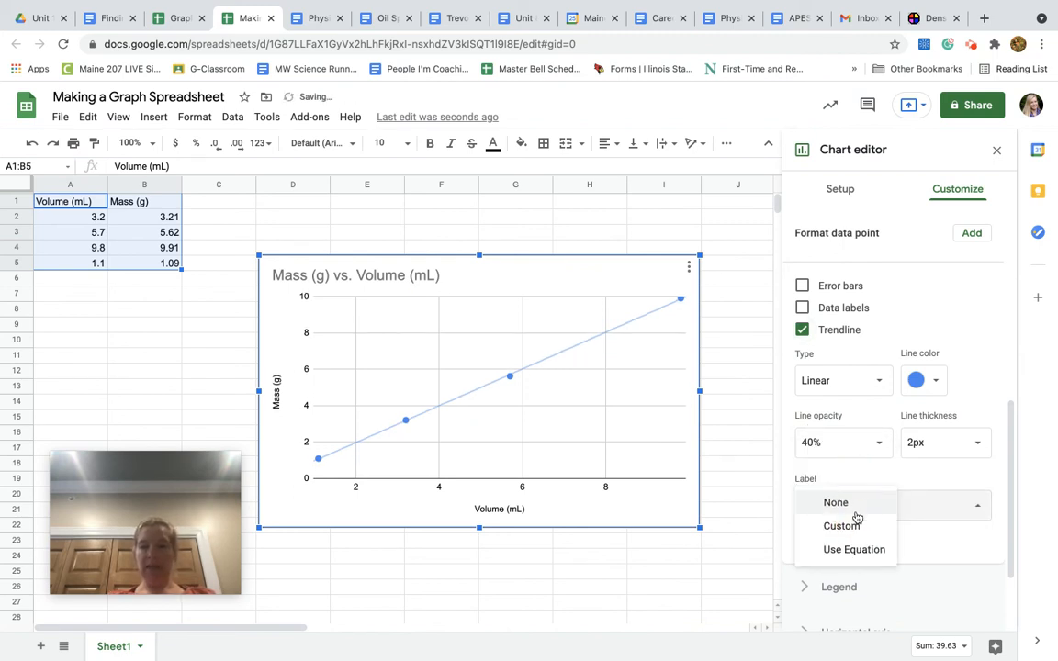
click(853, 551)
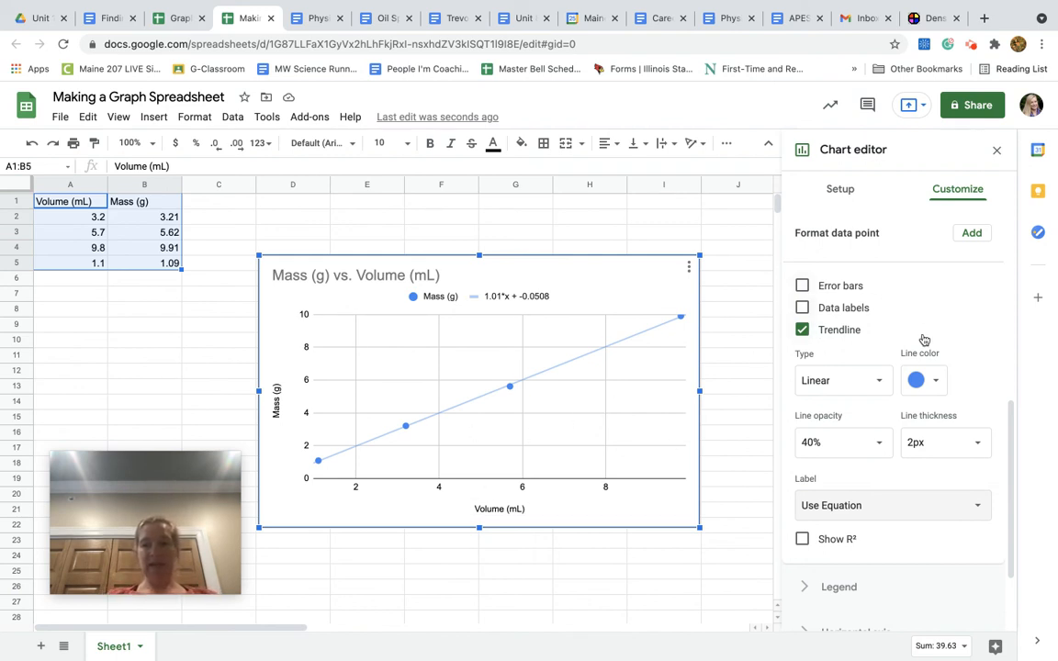
Clear the scatter chart's horizontal axis title and re-enter it as "Volume (mL)"
scroll(924, 340, up, 10)
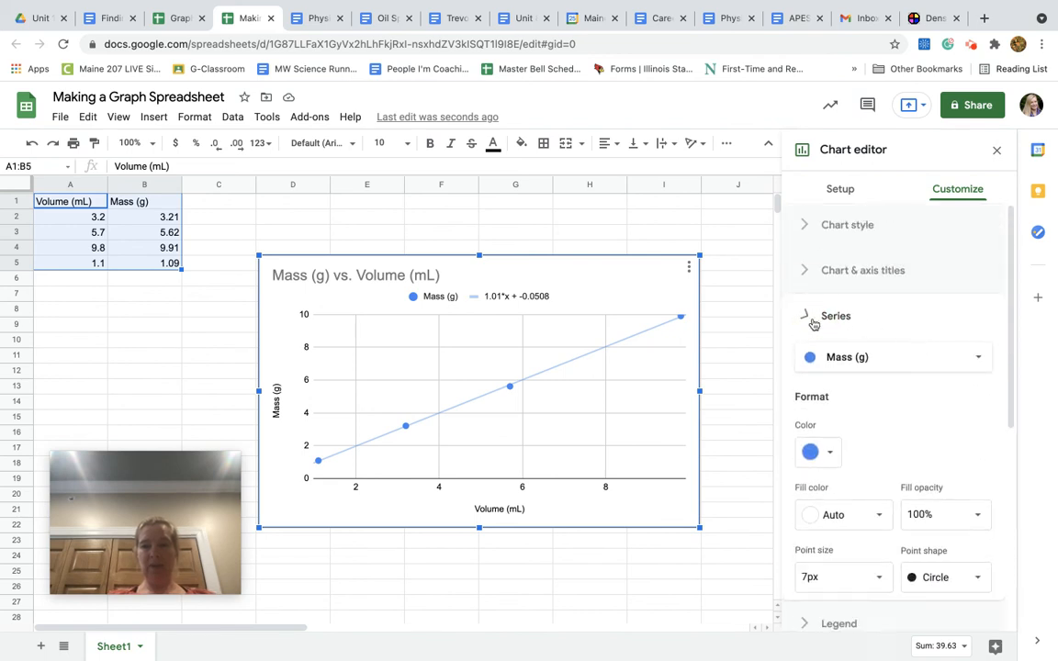
click(814, 322)
click(812, 270)
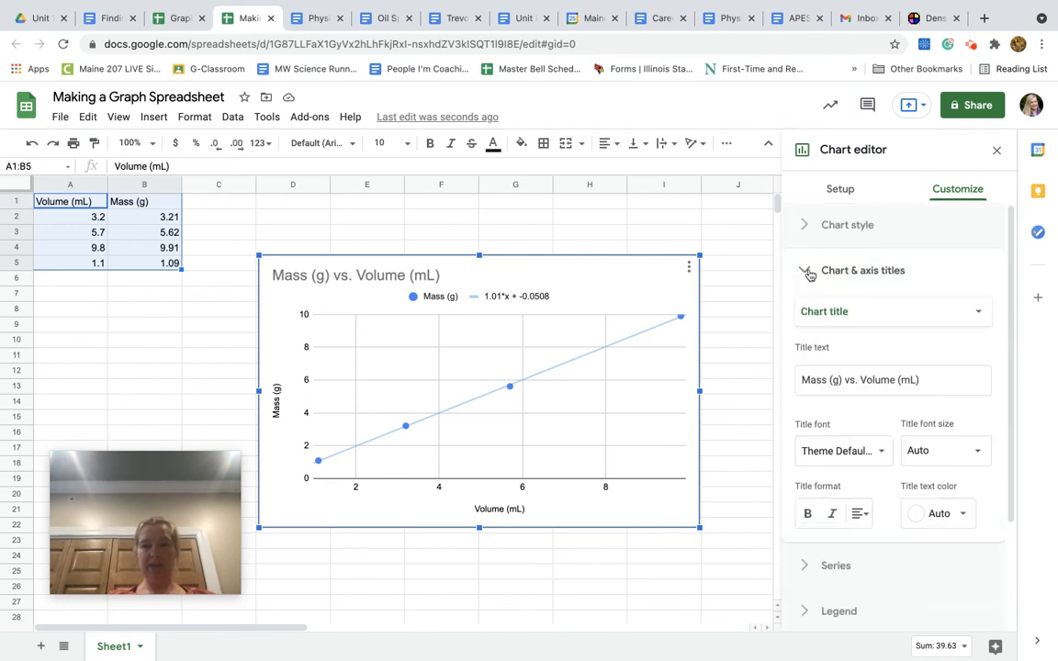
click(858, 318)
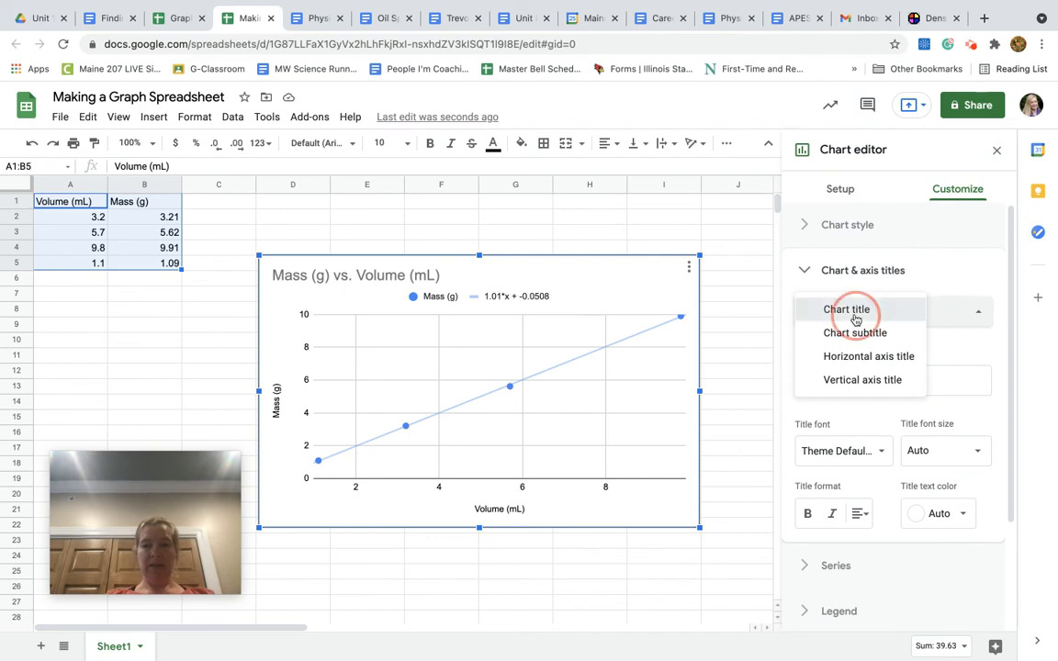
click(855, 319)
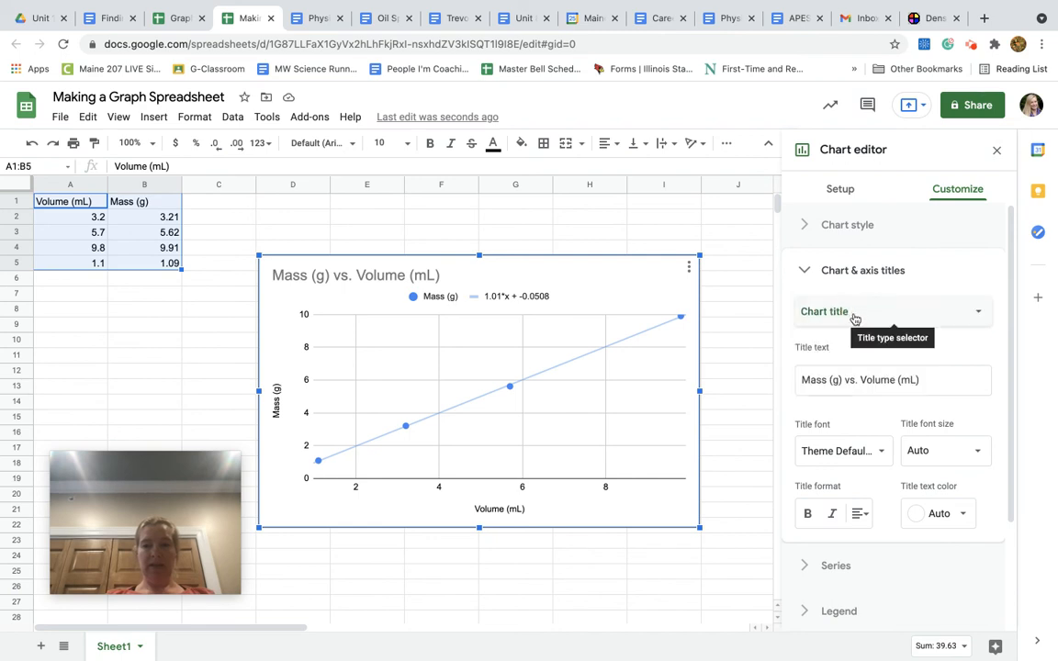
click(903, 327)
click(887, 356)
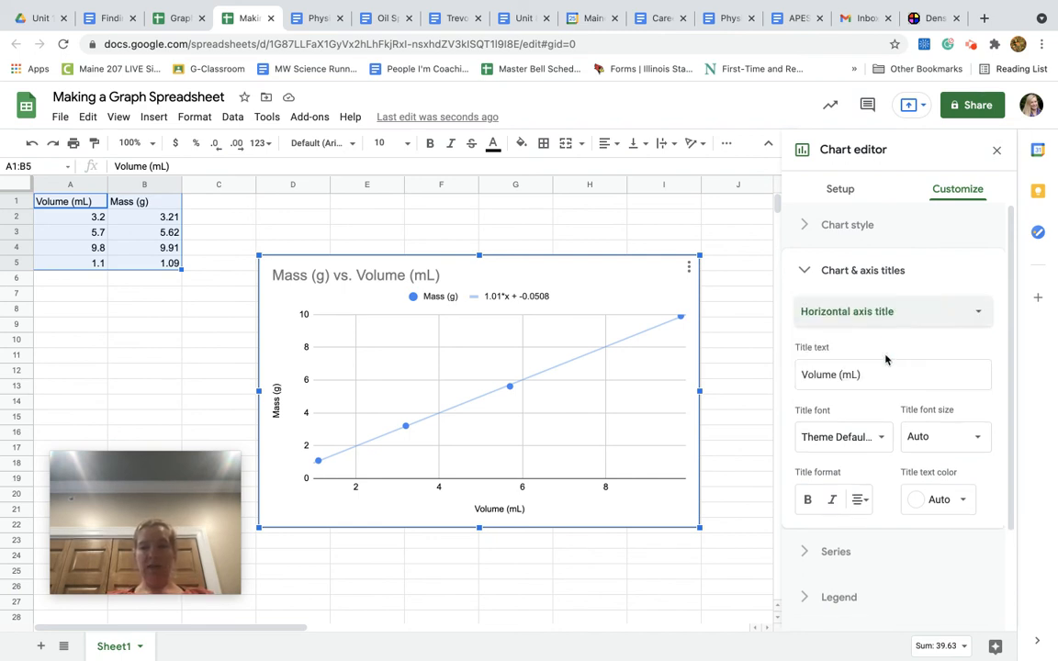
click(879, 376)
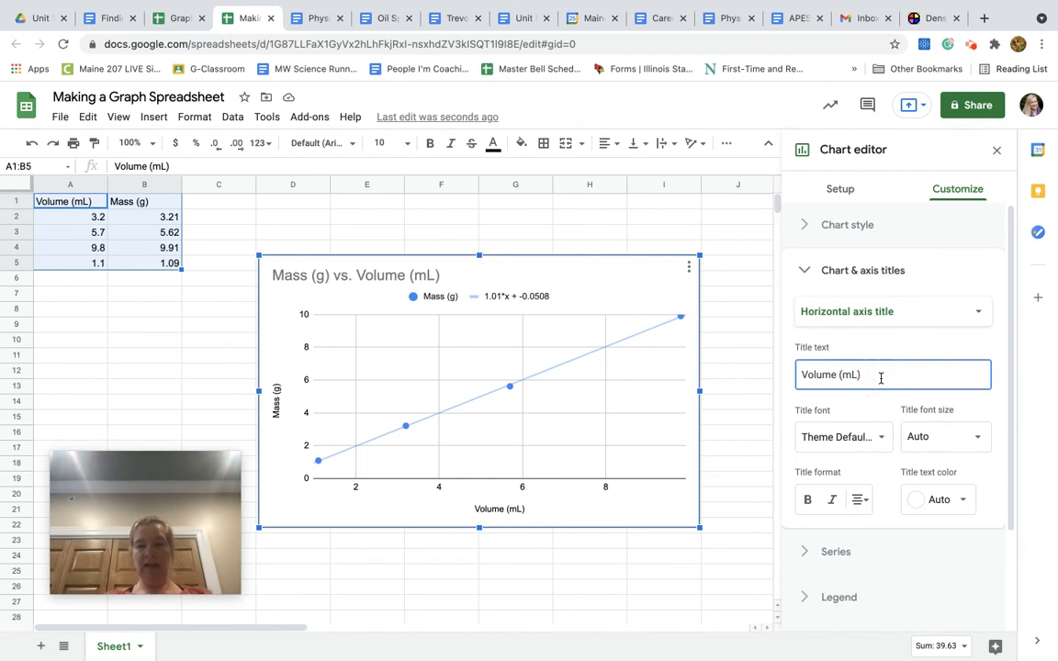
key(BackSpace)
key(BackSpace)
key(BackSpace)
key(BackSpace)
key(BackSpace)
key(BackSpace)
key(BackSpace)
key(BackSpace)
key(BackSpace)
key(BackSpace)
key(BackSpace)
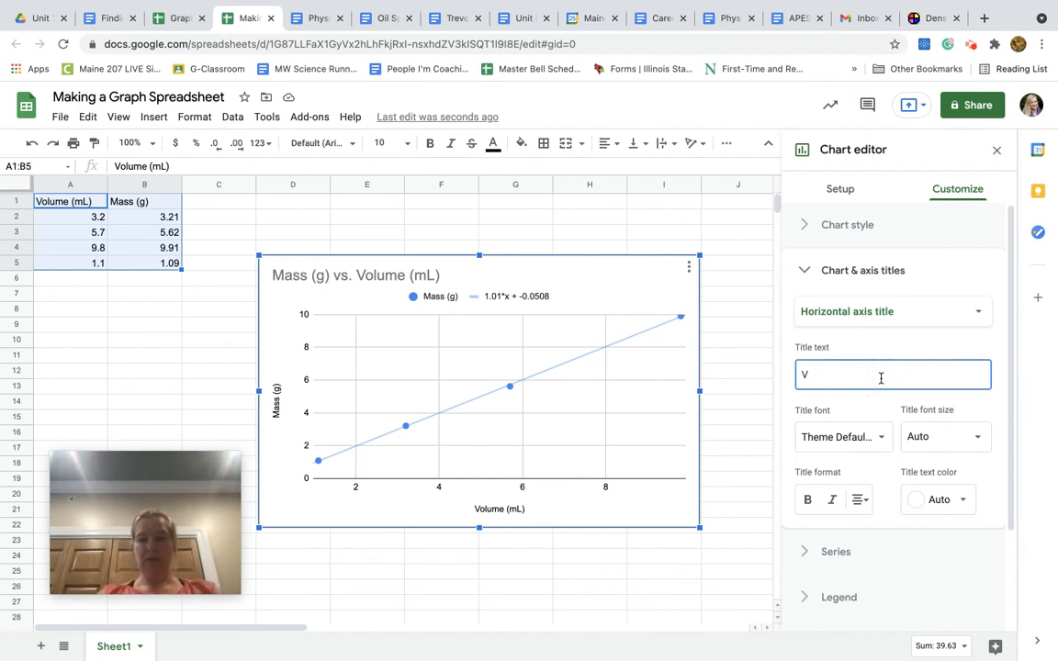
text(Vol)
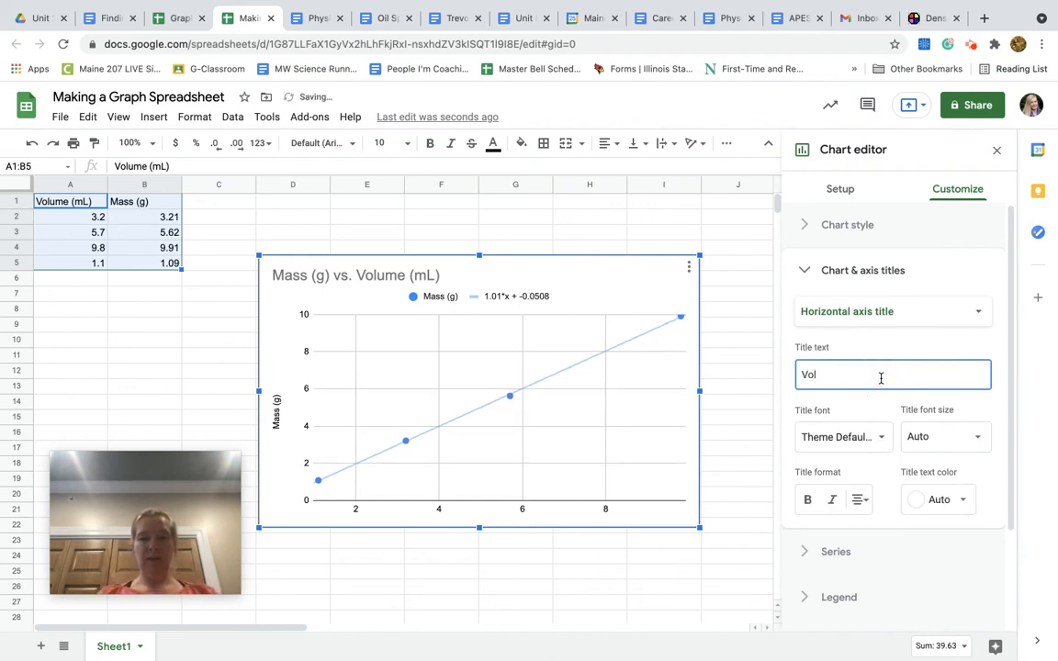
text(um)
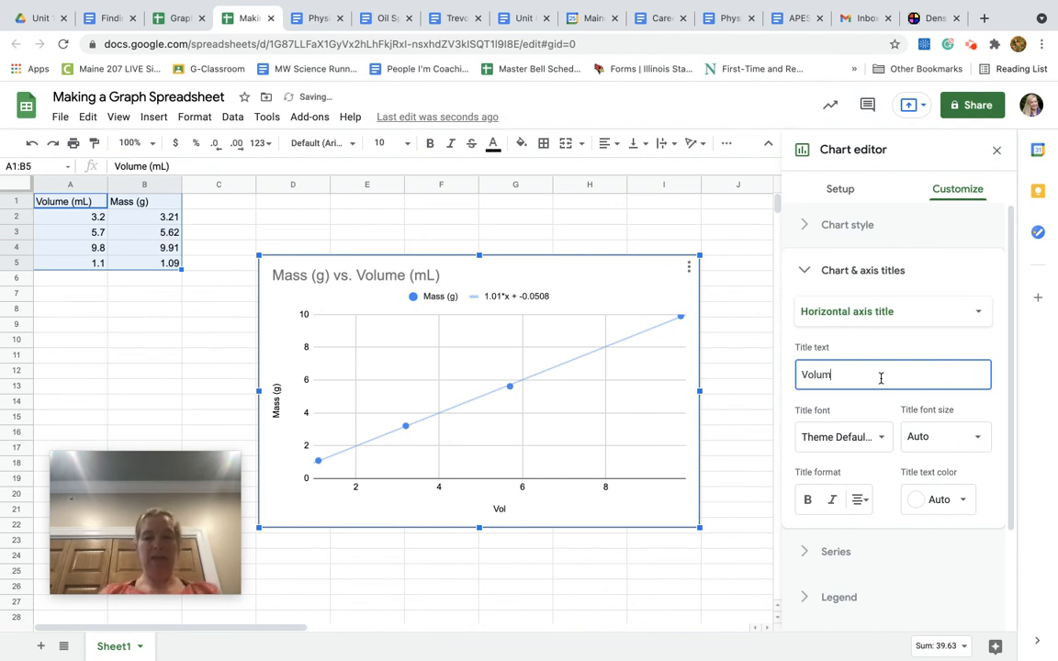
text(e (mL))
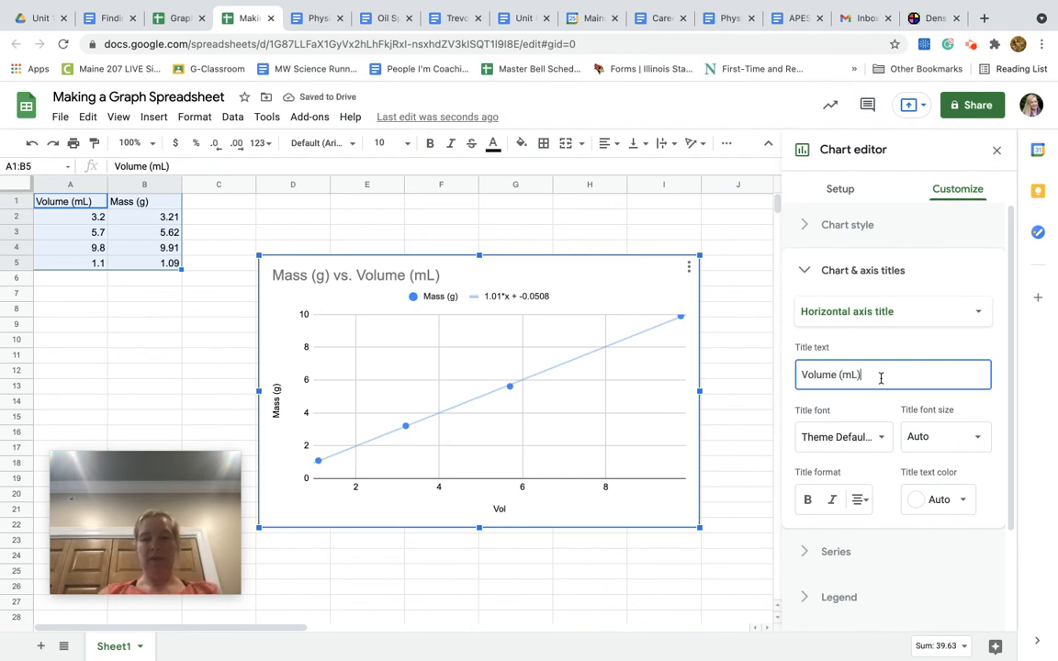